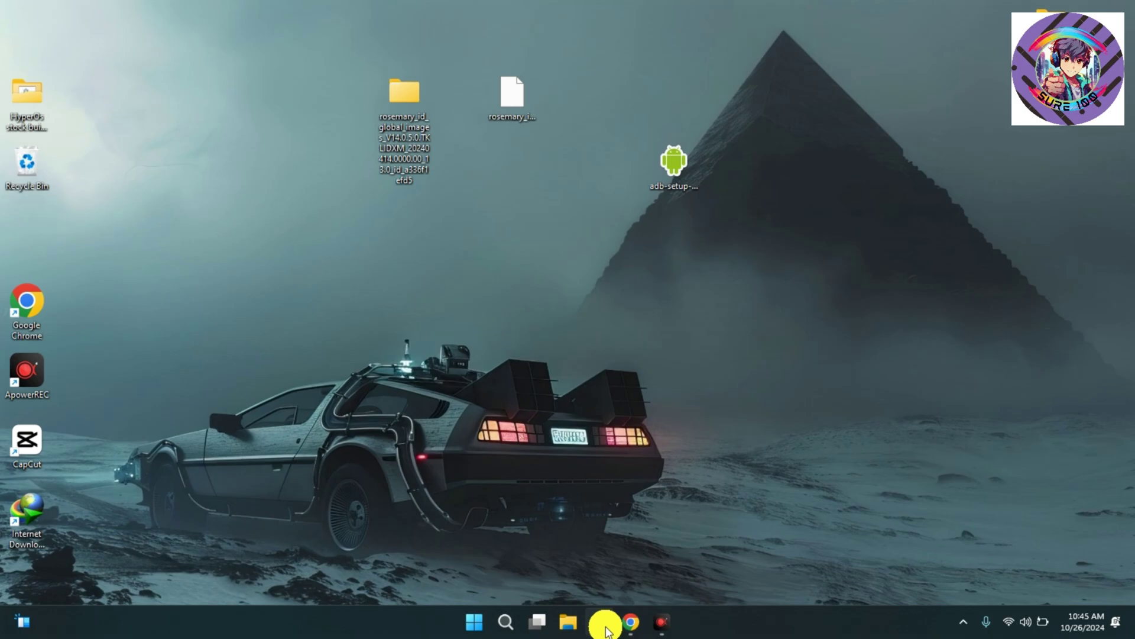
# Step: Bring back the Redmi Note 10S firmware search results in Chrome and dismiss the suggestions
pyautogui.click(627, 625)
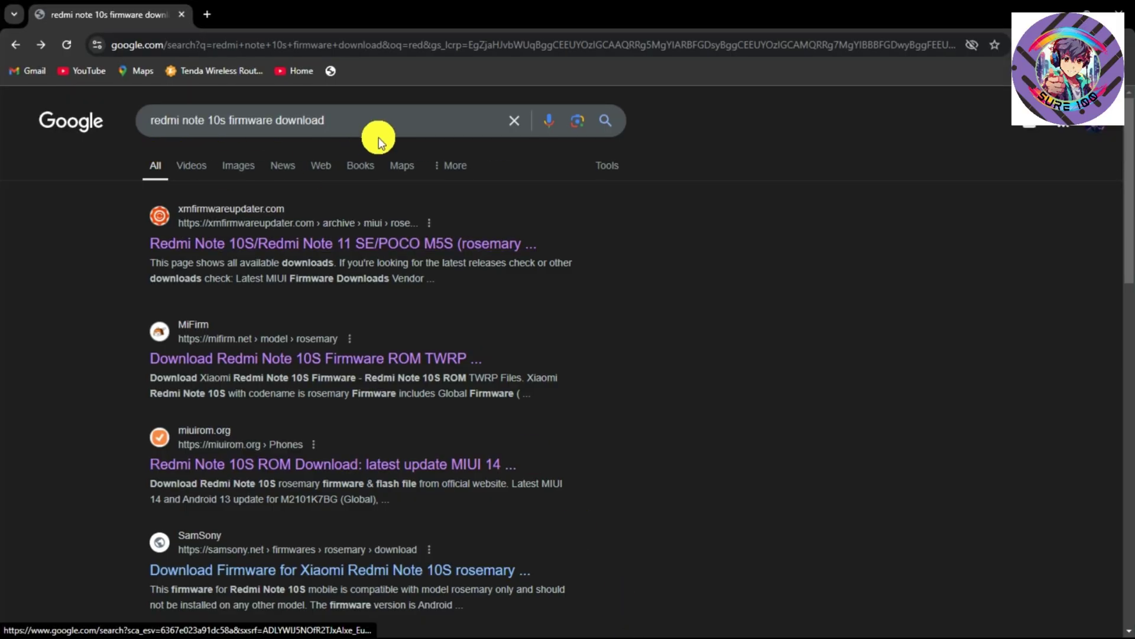
pyautogui.click(364, 129)
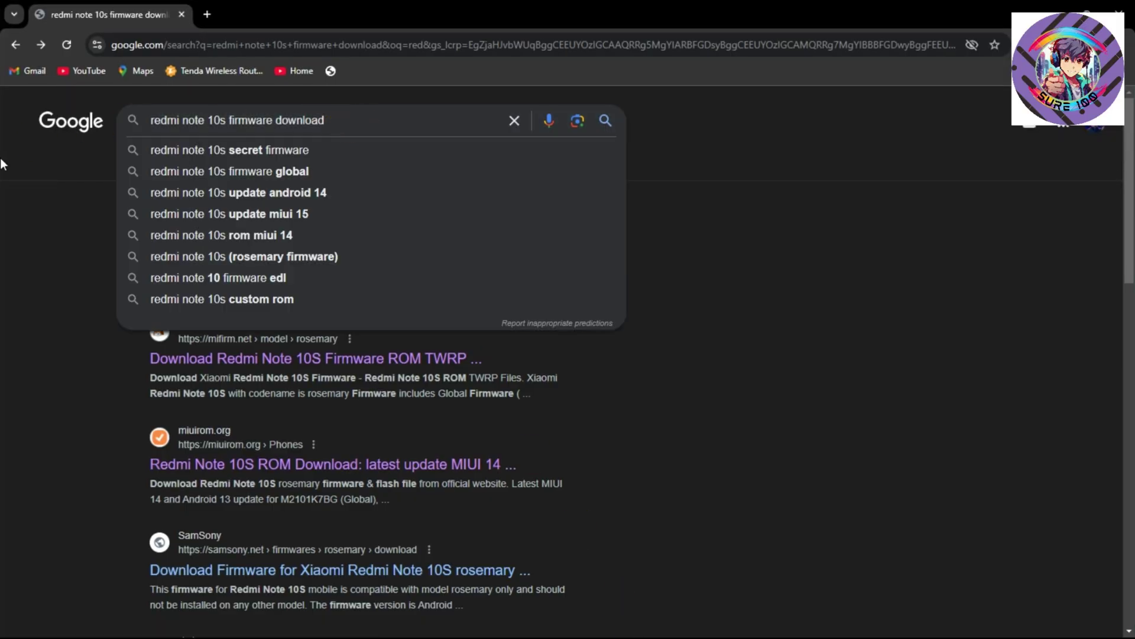
pyautogui.click(45, 213)
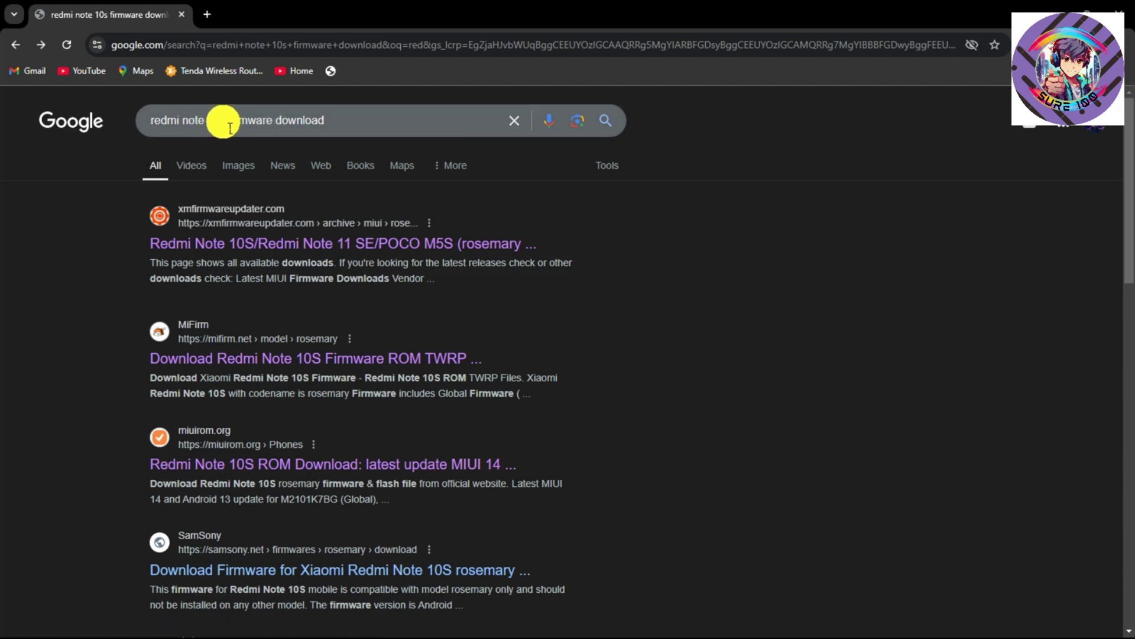
# Step: Open the XM Firmware Updater rosemary archive and go to page 2 of its ROM list
pyautogui.click(229, 247)
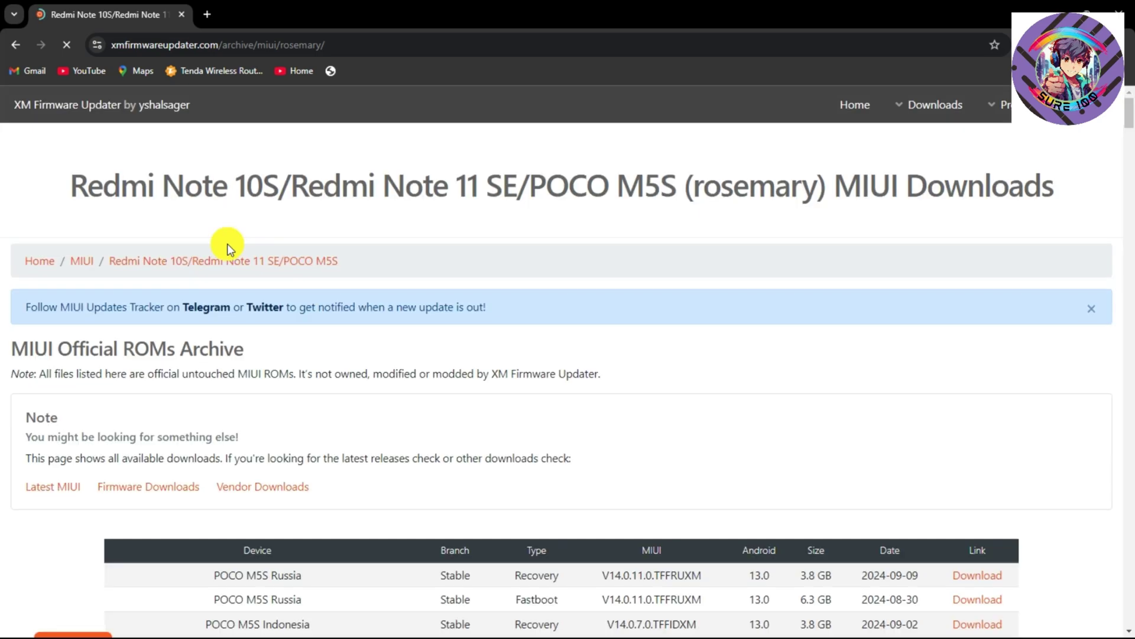
pyautogui.scroll(-2, 732, 412)
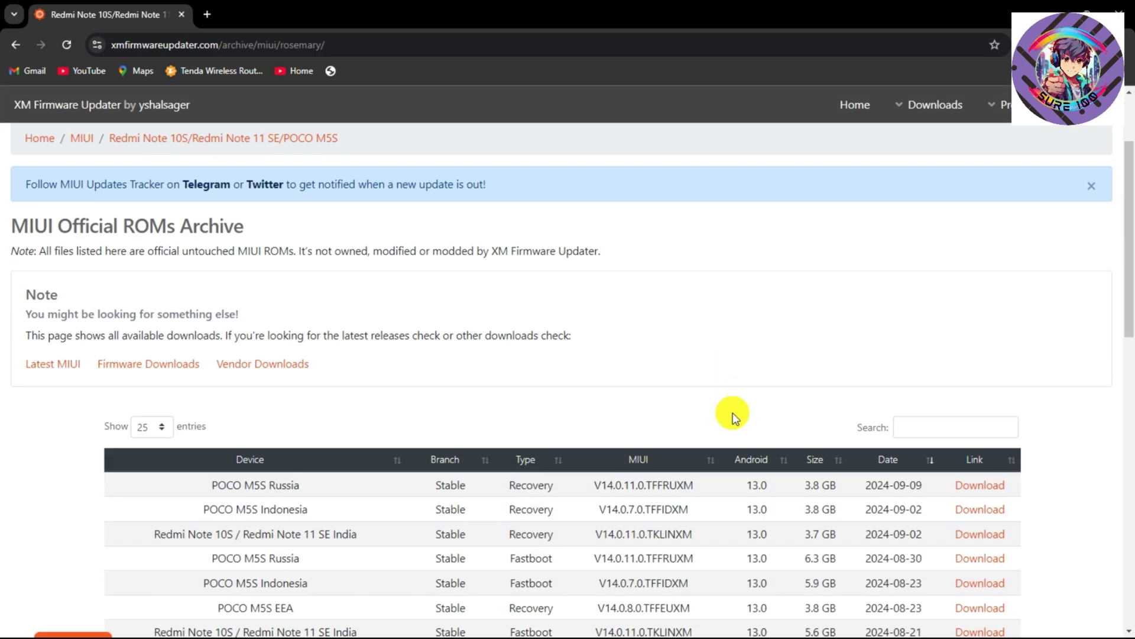
pyautogui.scroll(-1, 733, 412)
pyautogui.scroll(-3, 733, 417)
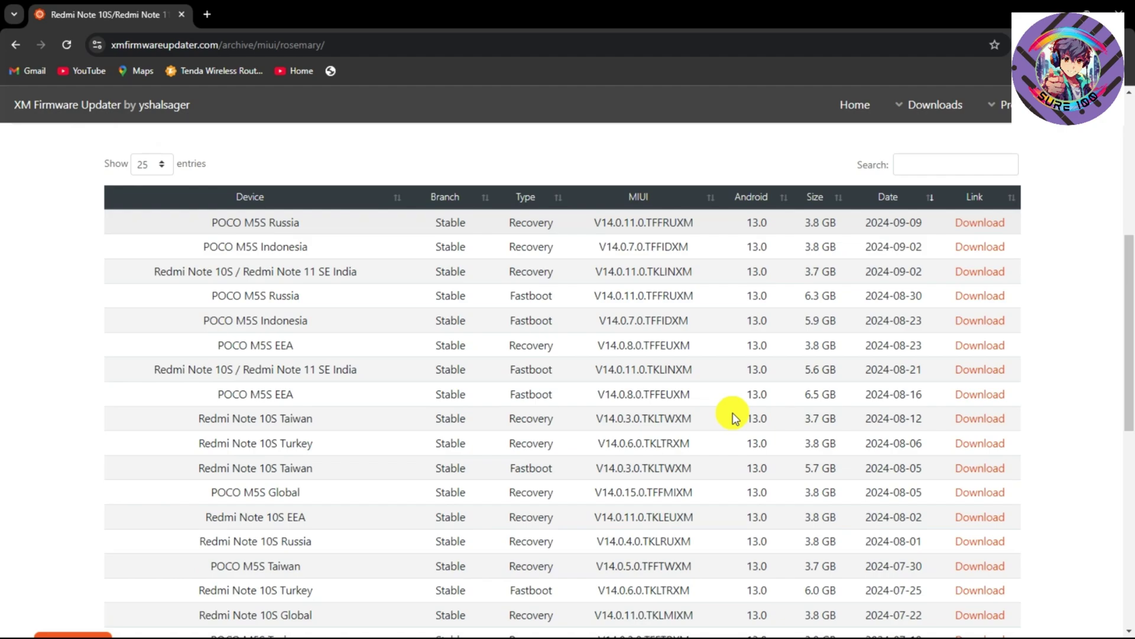
pyautogui.scroll(-2, 733, 417)
pyautogui.scroll(-2, 733, 417)
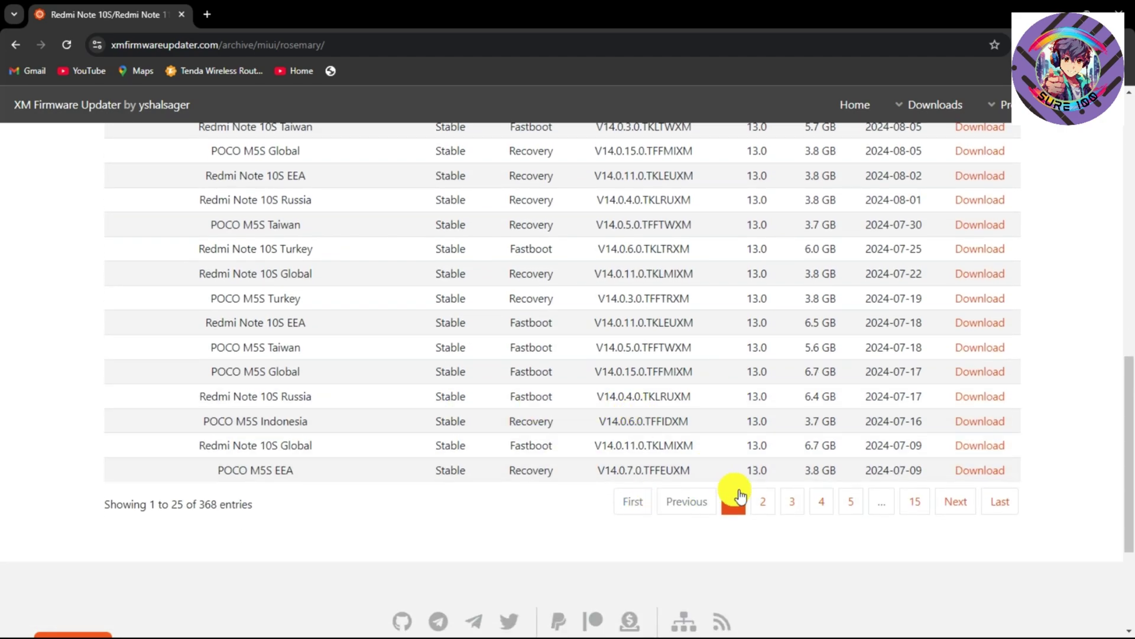
pyautogui.click(763, 501)
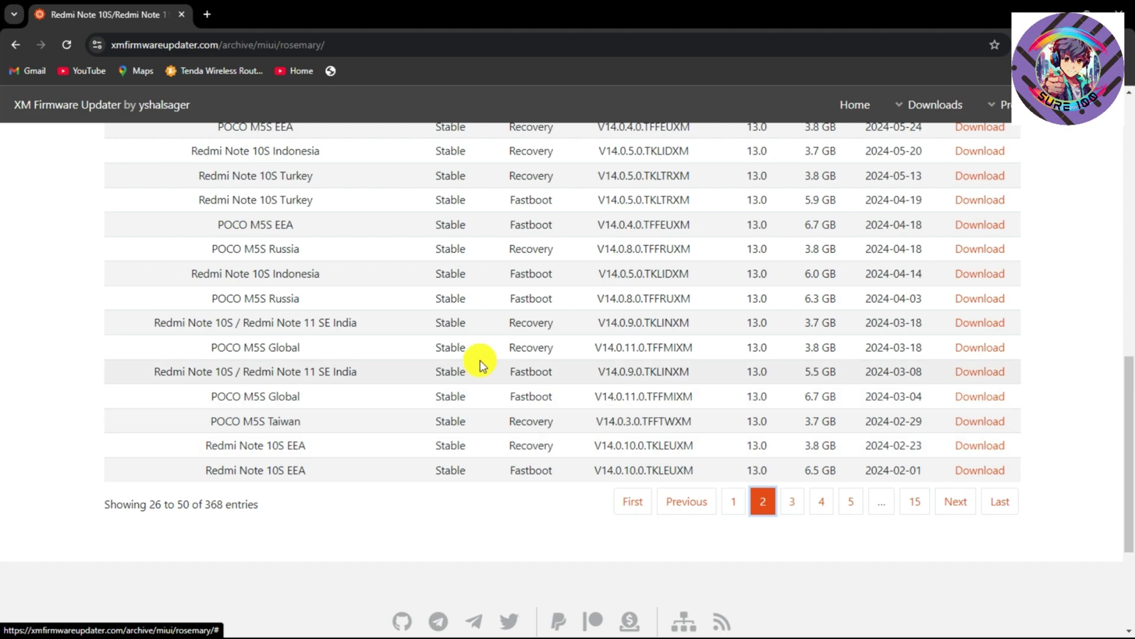
pyautogui.scroll(2, 479, 364)
pyautogui.scroll(-1, 479, 364)
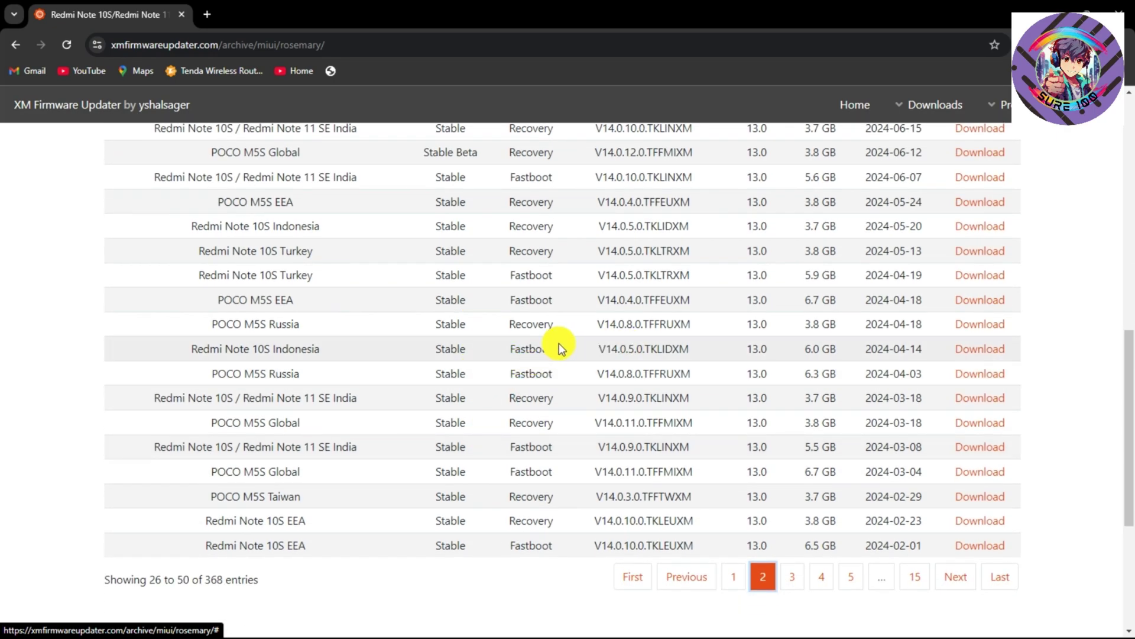
# Step: Open the Indonesia V14.0.5.0.TKLIDXM update page and highlight its Fastboot ROM type
pyautogui.click(988, 349)
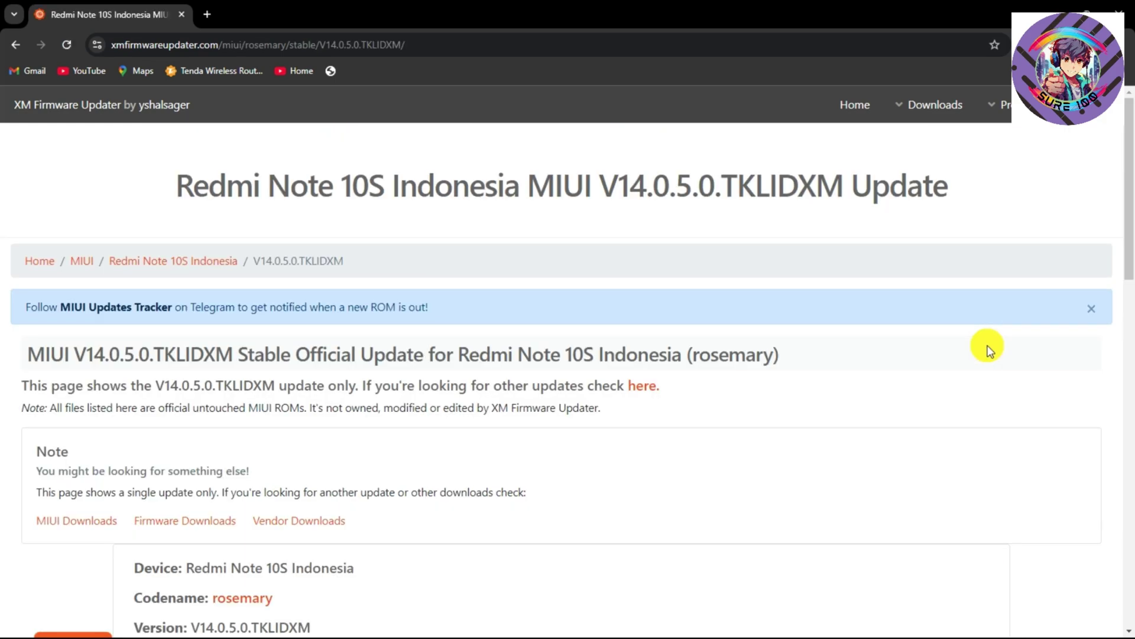
pyautogui.scroll(-5, 481, 445)
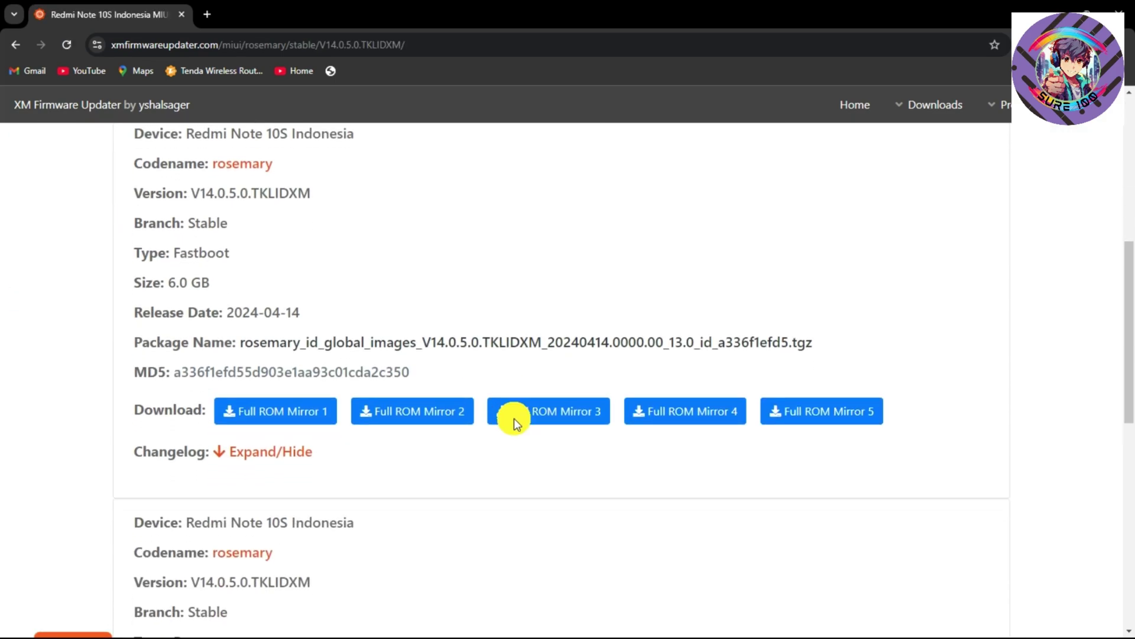
pyautogui.scroll(-2, 514, 422)
pyautogui.scroll(-2, 514, 422)
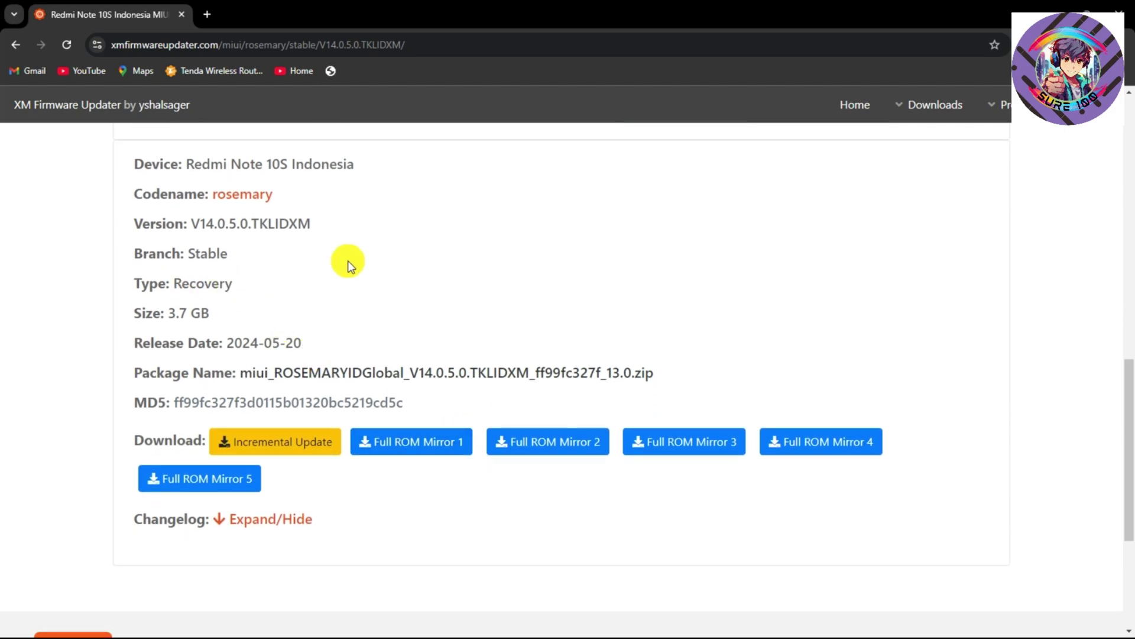
pyautogui.scroll(3, 347, 261)
pyautogui.scroll(2, 348, 260)
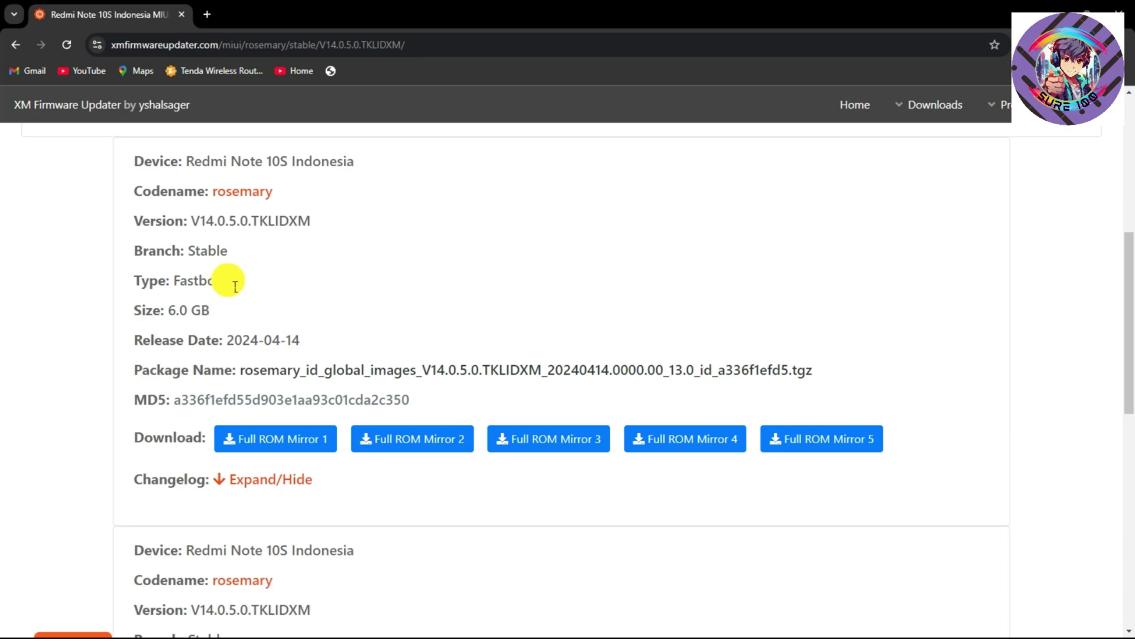
pyautogui.moveTo(228, 282); pyautogui.dragTo(180, 284)
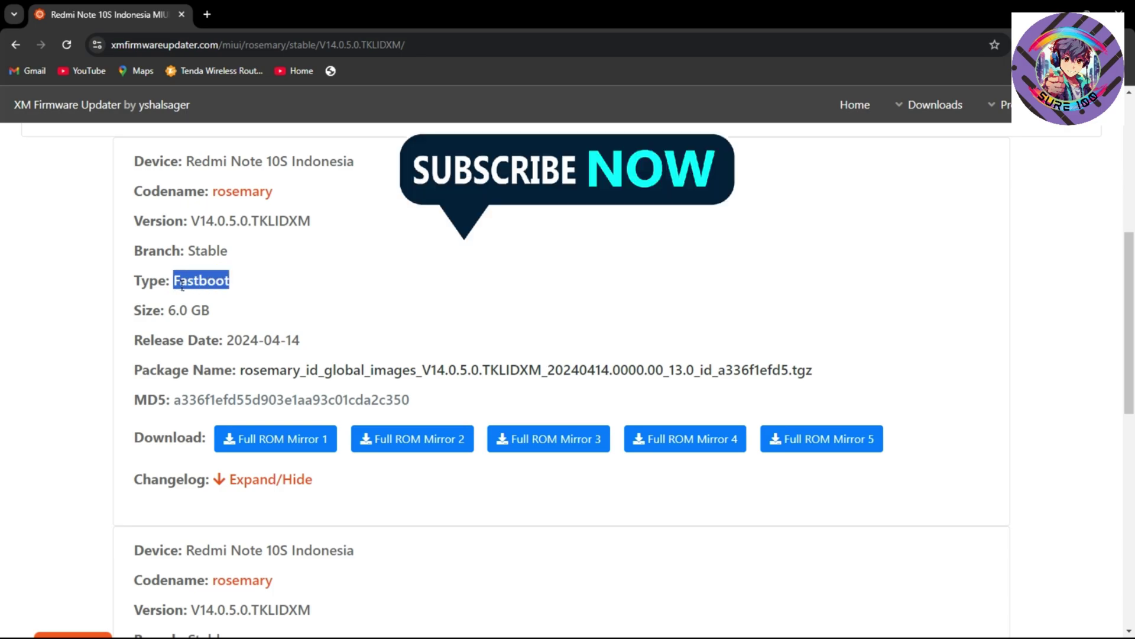
pyautogui.click(272, 281)
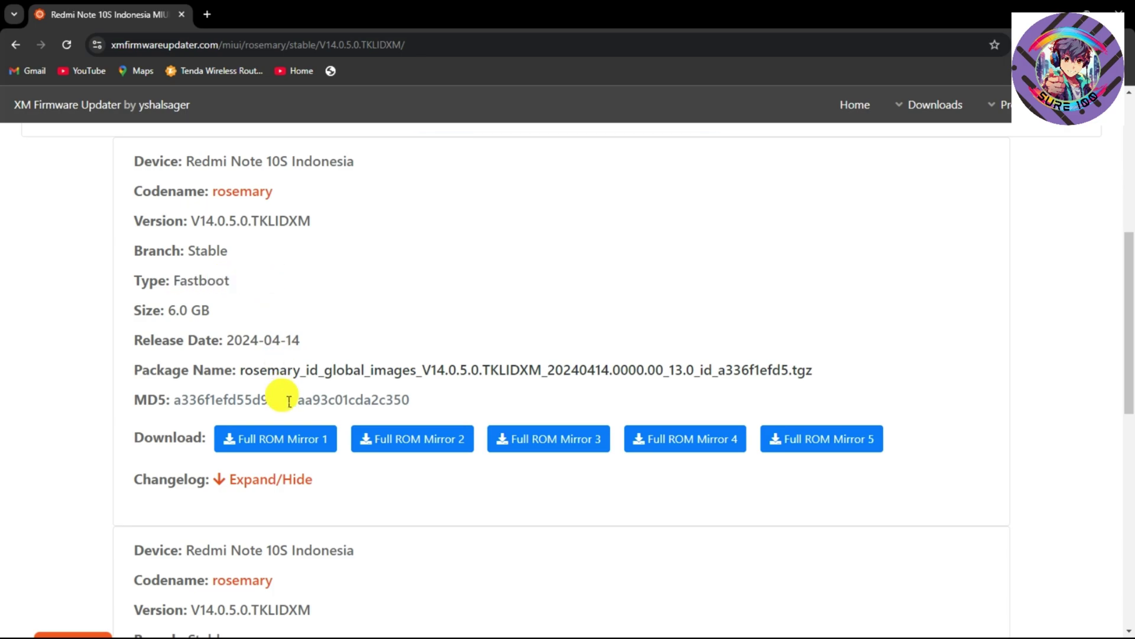
# Step: Start the Full ROM Mirror 1 fastboot download, then cancel it from the downloads list
pyautogui.click(281, 429)
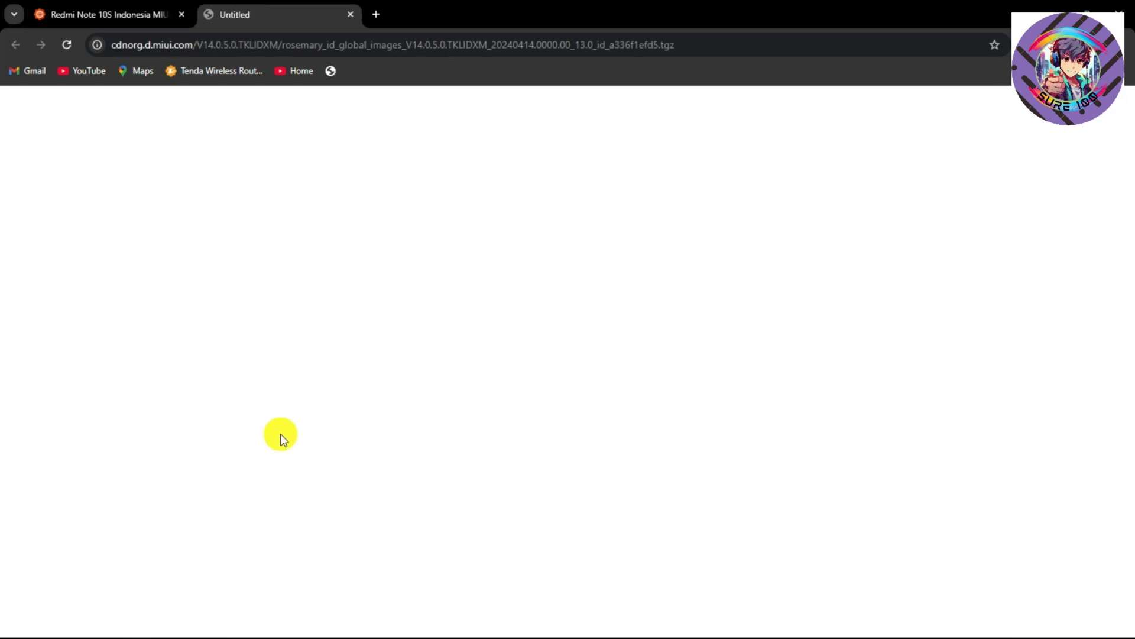
pyautogui.click(929, 104)
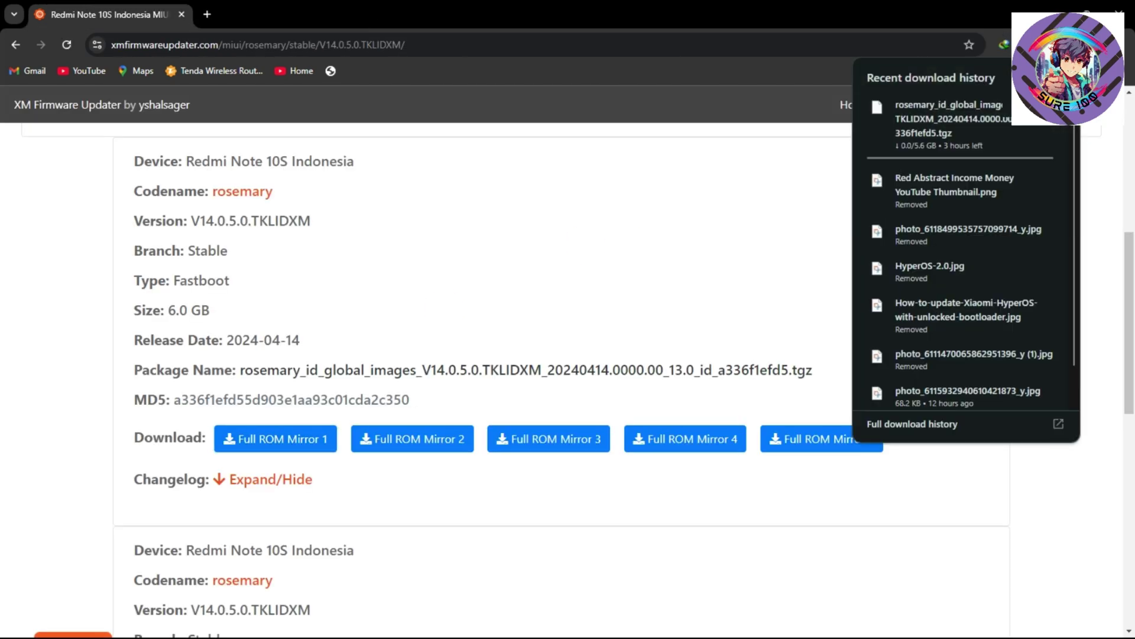
pyautogui.click(1051, 118)
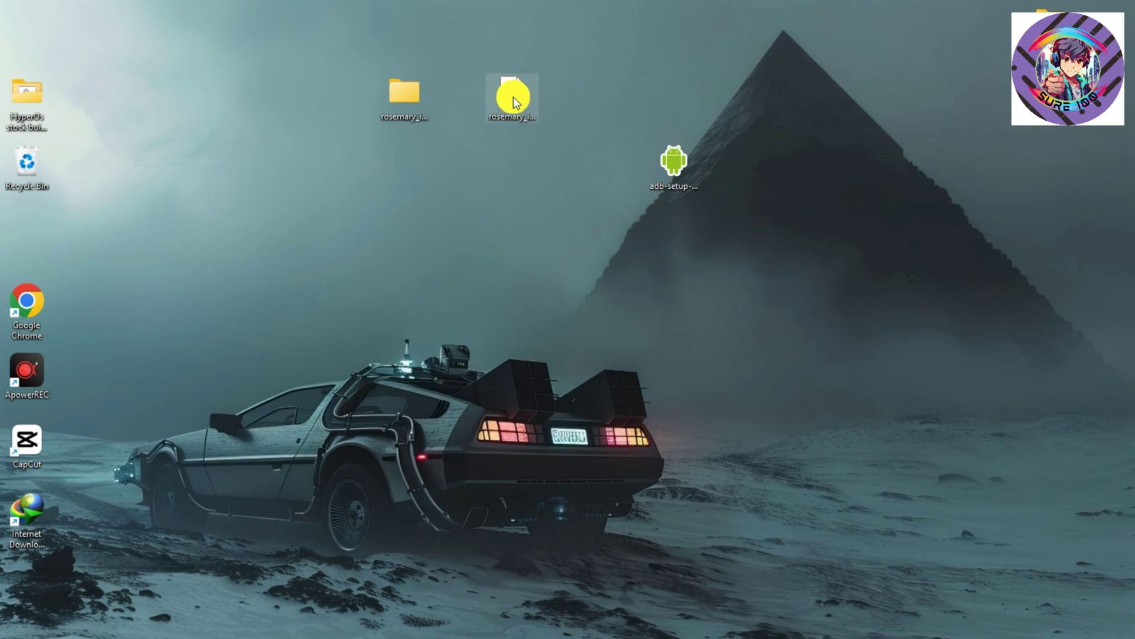
# Step: Shorten the desktop folder rosemary_id_global_images_V14.0.5.0.TKLIDXM to just 'rosemary'
pyautogui.click(515, 102)
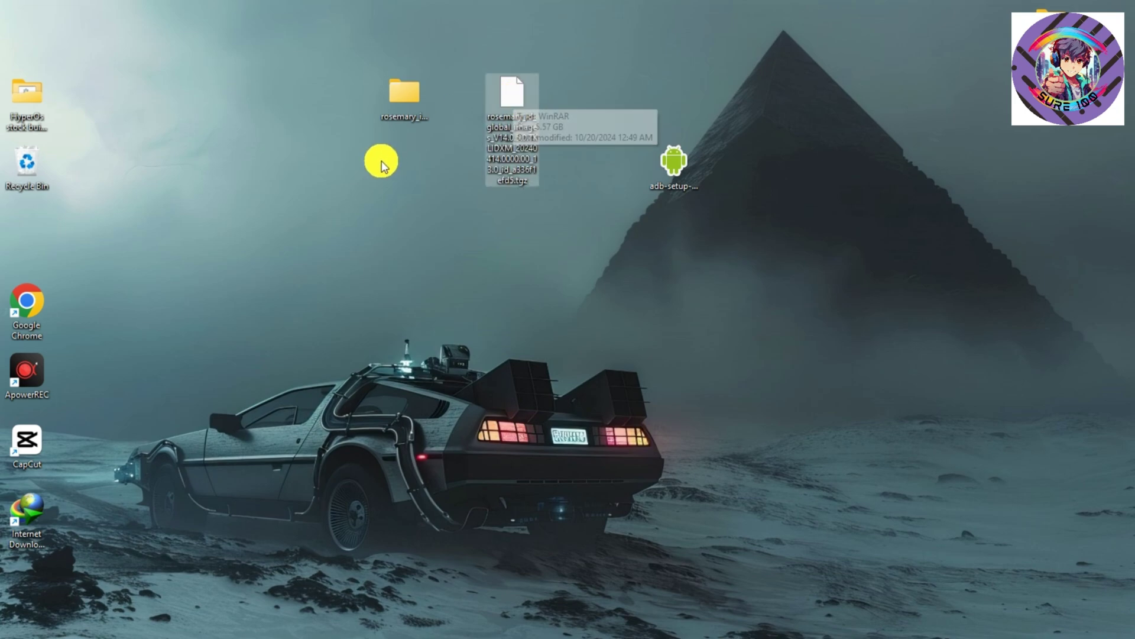
pyautogui.rightClick(405, 120)
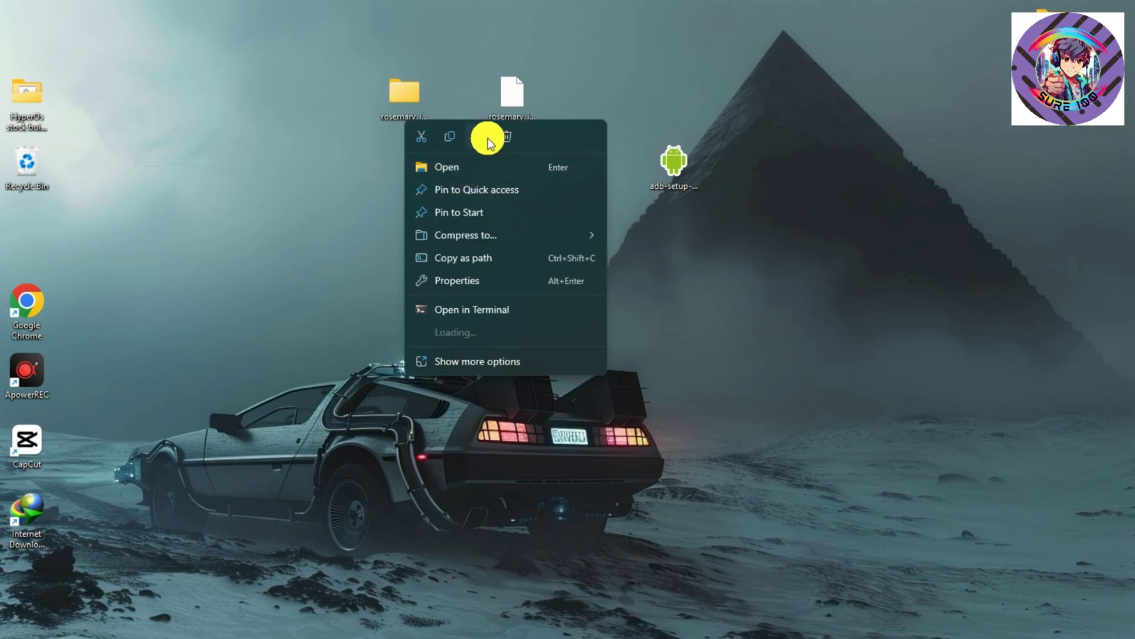
pyautogui.click(485, 136)
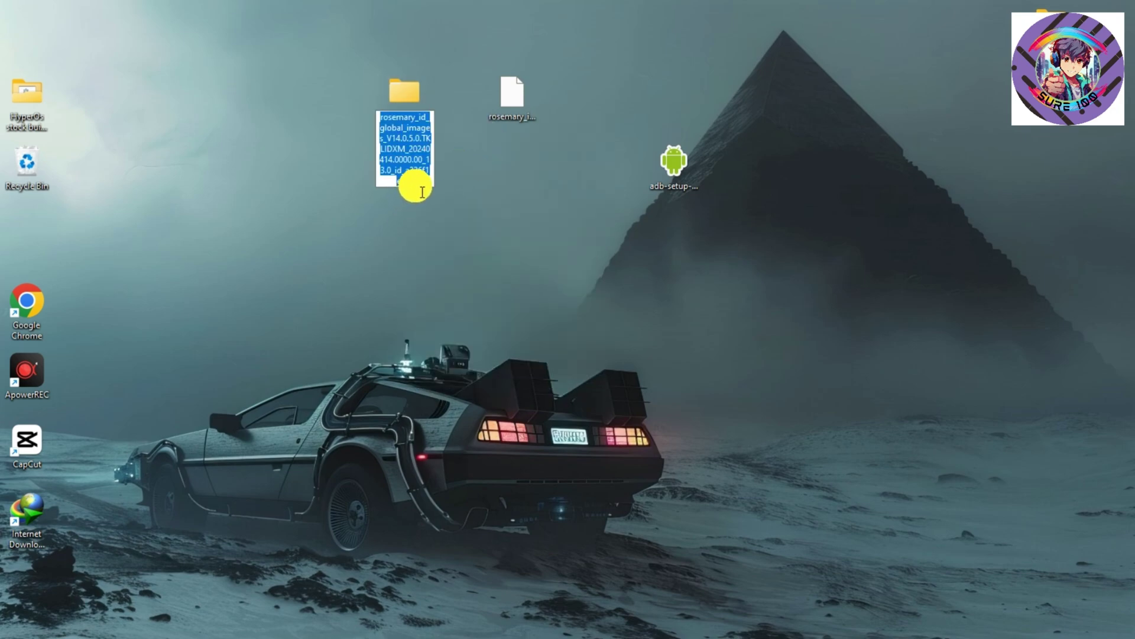
pyautogui.click(413, 185)
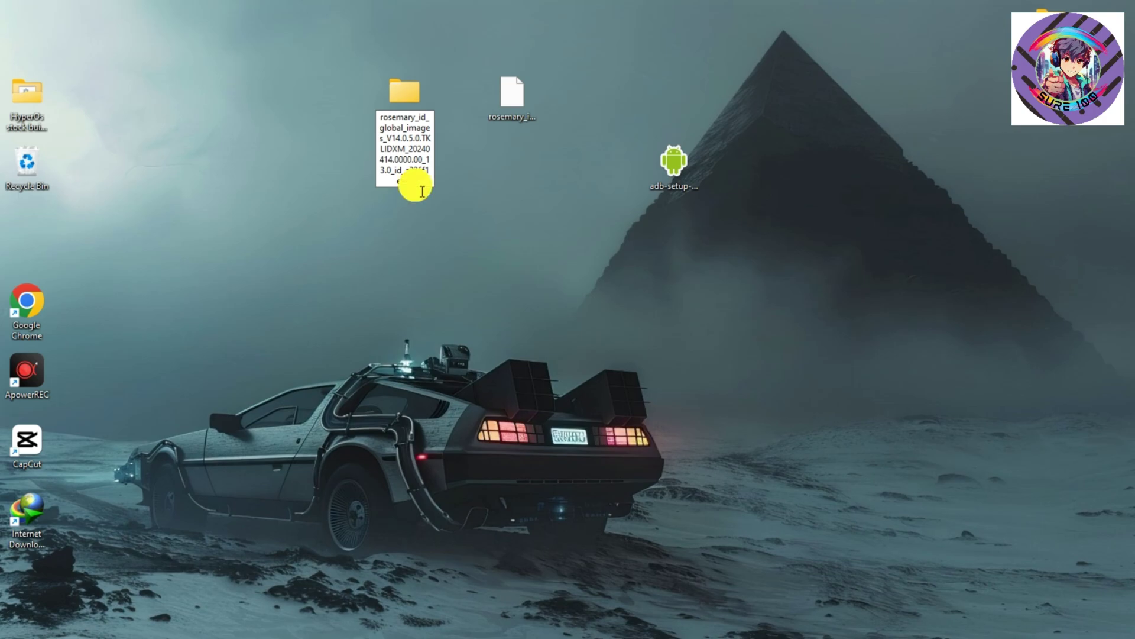
pyautogui.hotkey('shift', 'End')
pyautogui.press('Delete')
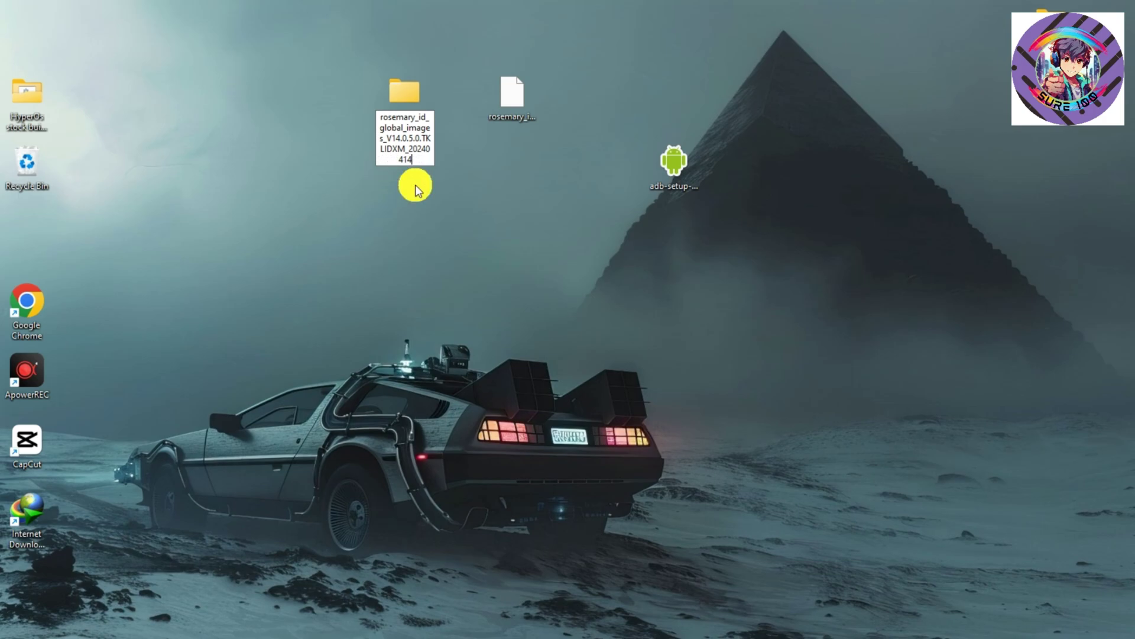
pyautogui.press('BackSpace')
pyautogui.press('BackSpace')
pyautogui.press('BackSpace')
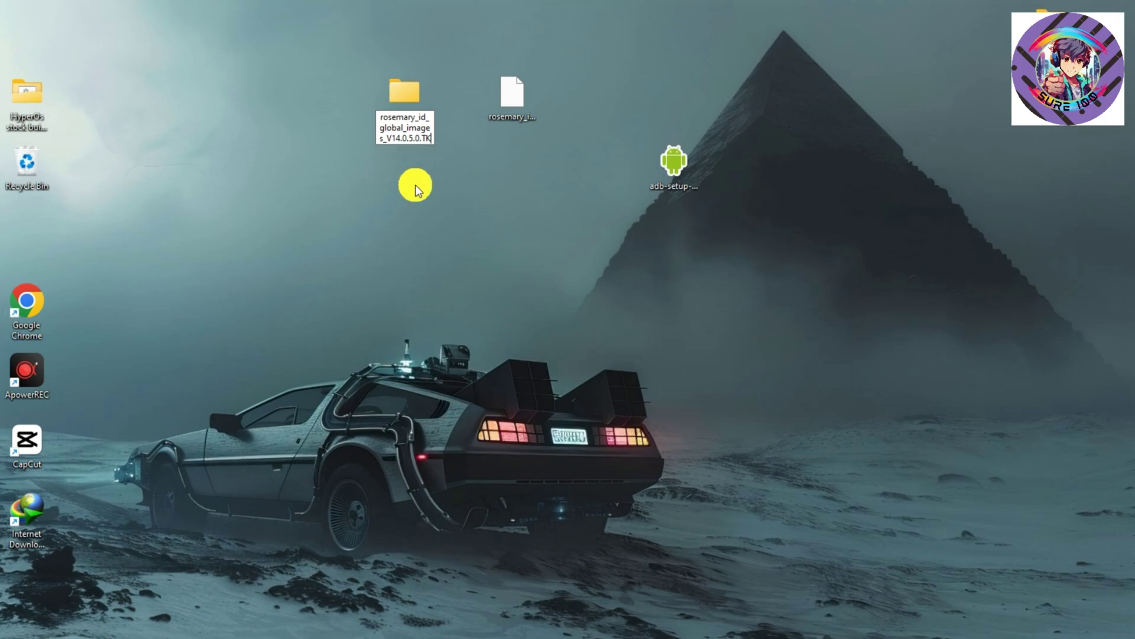
pyautogui.press('BackSpace')
pyautogui.press('BackSpace')
pyautogui.press('BackSpace')
pyautogui.press('BackSpace')
pyautogui.press('BackSpace')
pyautogui.press('BackSpace')
pyautogui.press('BackSpace')
pyautogui.press('BackSpace')
pyautogui.press('BackSpace')
pyautogui.press('BackSpace')
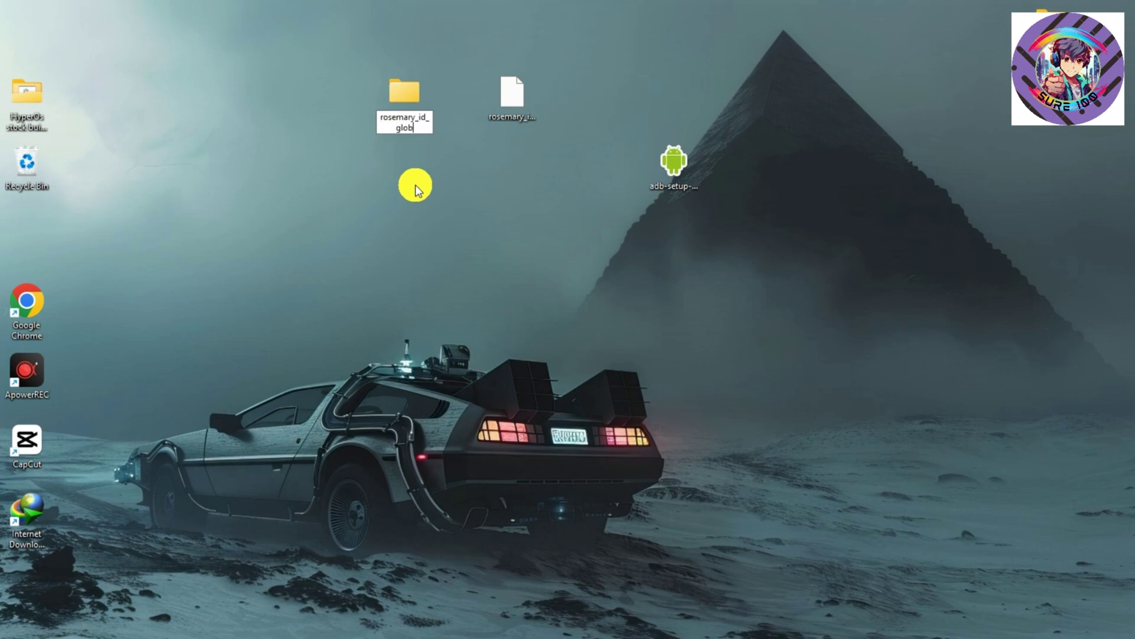
pyautogui.press('BackSpace')
pyautogui.press('BackSpace')
pyautogui.press('BackSpace')
pyautogui.press('BackSpace')
pyautogui.press('BackSpace')
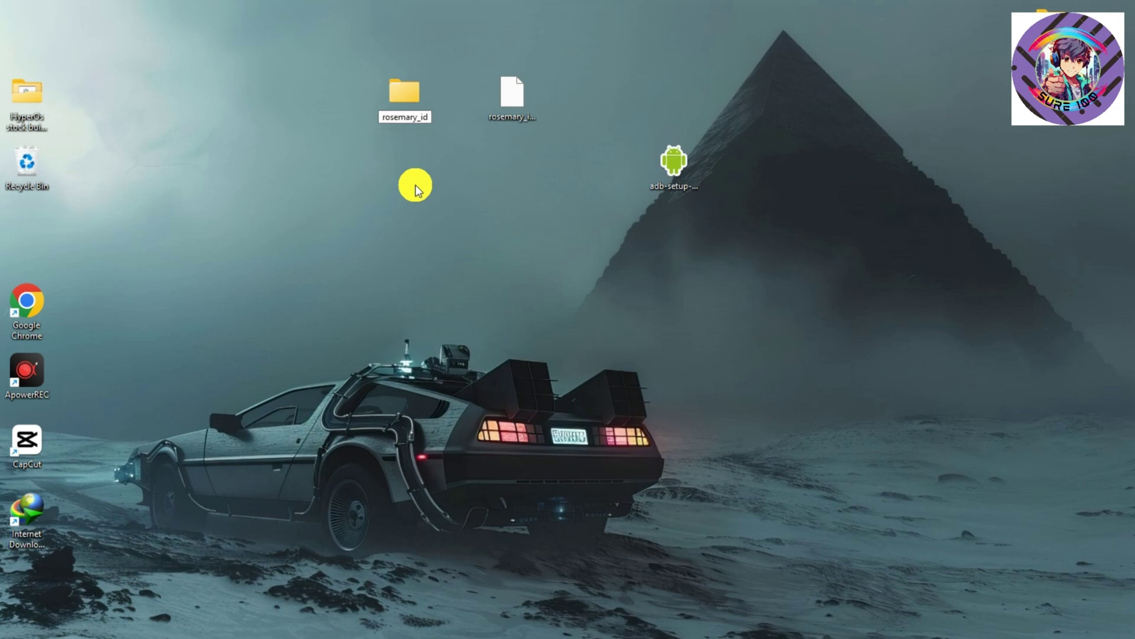
pyautogui.press('BackSpace')
pyautogui.press('BackSpace')
pyautogui.press('BackSpace')
pyautogui.press('Return')
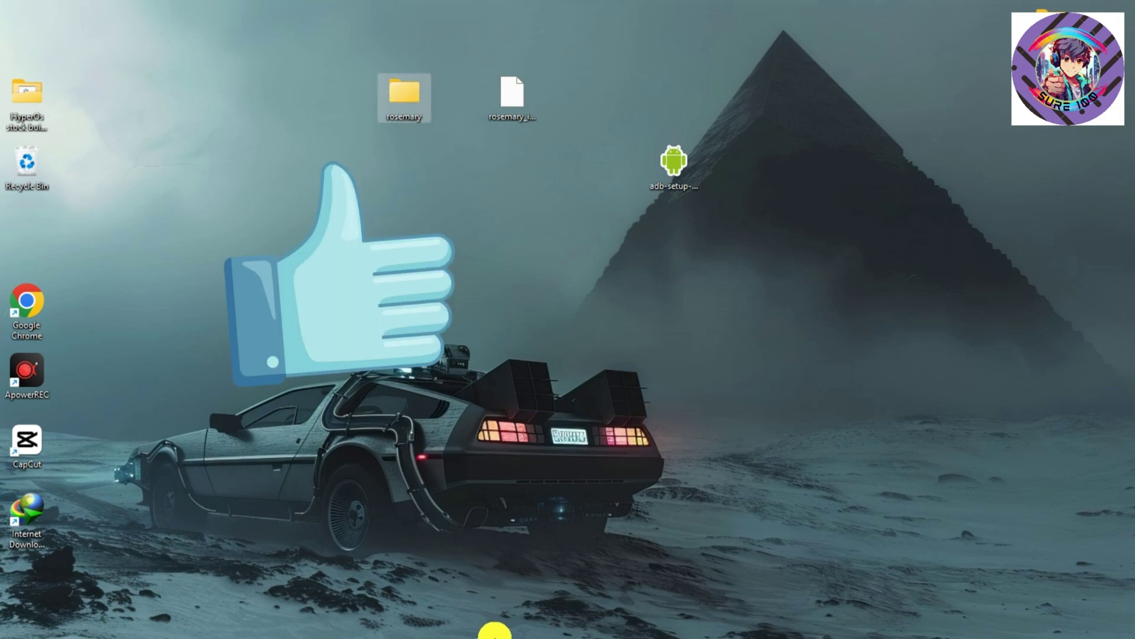
pyautogui.click(676, 173)
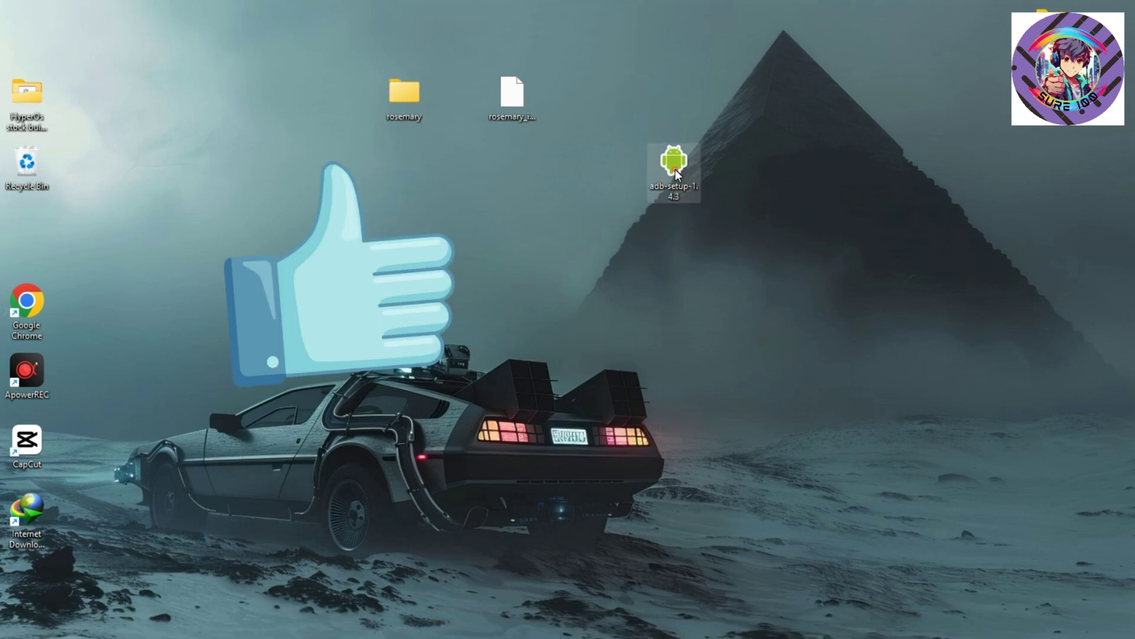
pyautogui.doubleClick(680, 161)
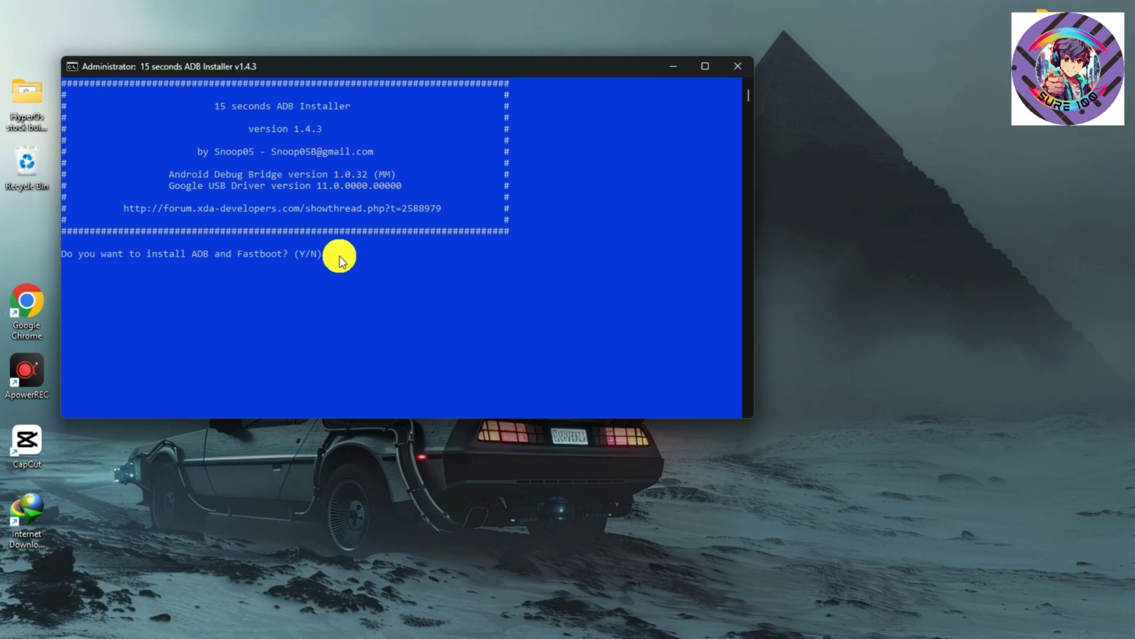
pyautogui.click(747, 67)
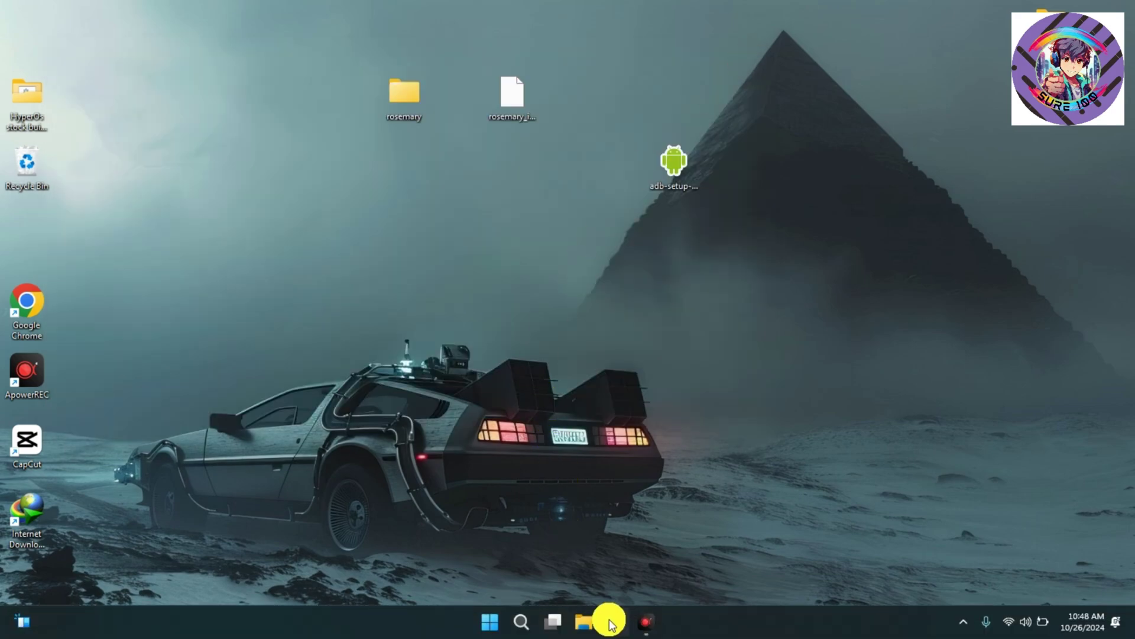
# Step: Navigate File Explorer to the C:\MiFlash20181115 folder on Local Disk (C:)
pyautogui.click(586, 622)
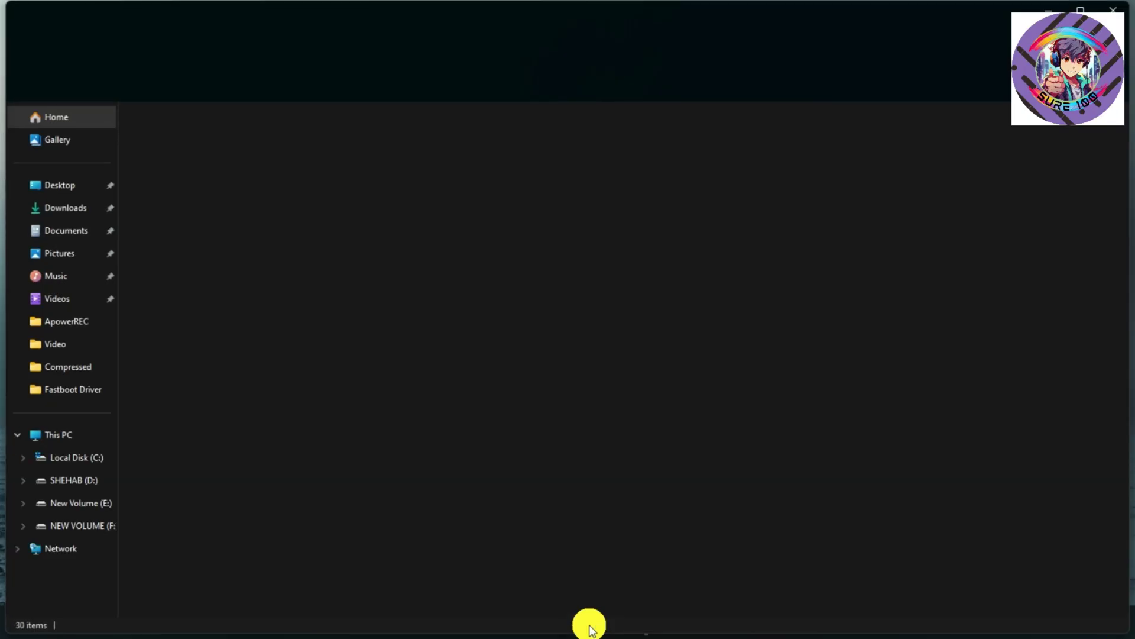
pyautogui.click(70, 457)
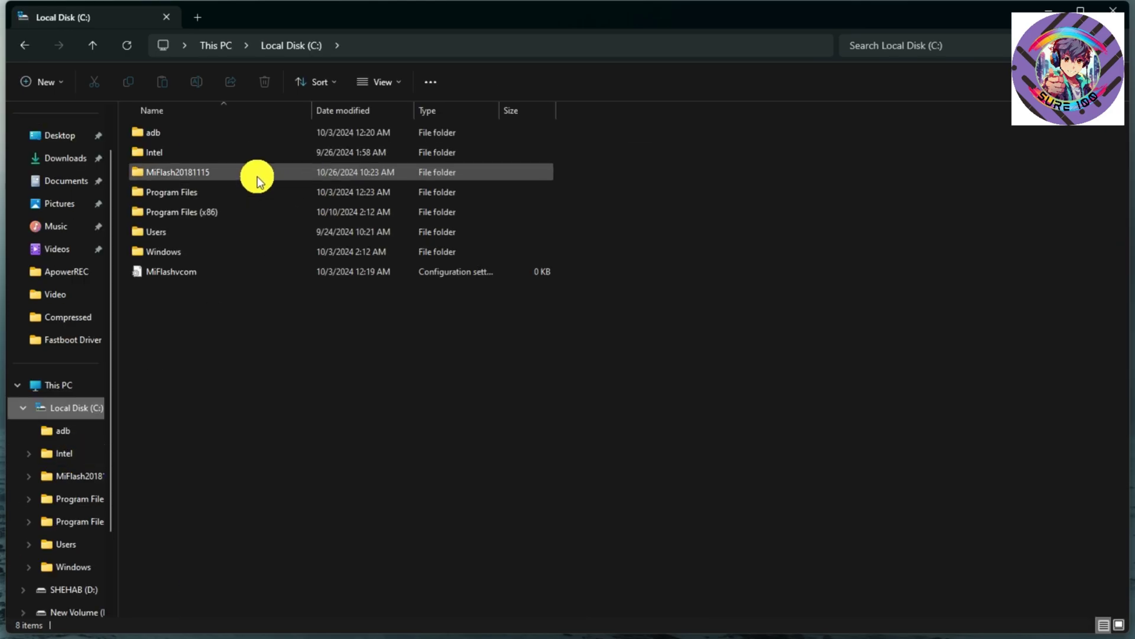
pyautogui.click(257, 176)
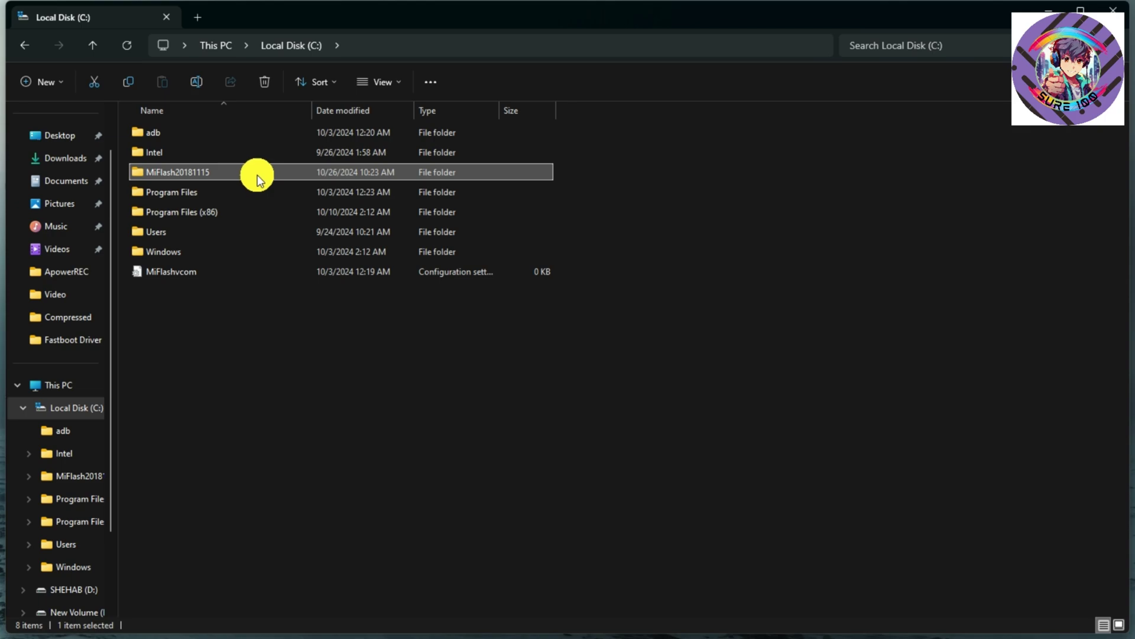
pyautogui.doubleClick(255, 172)
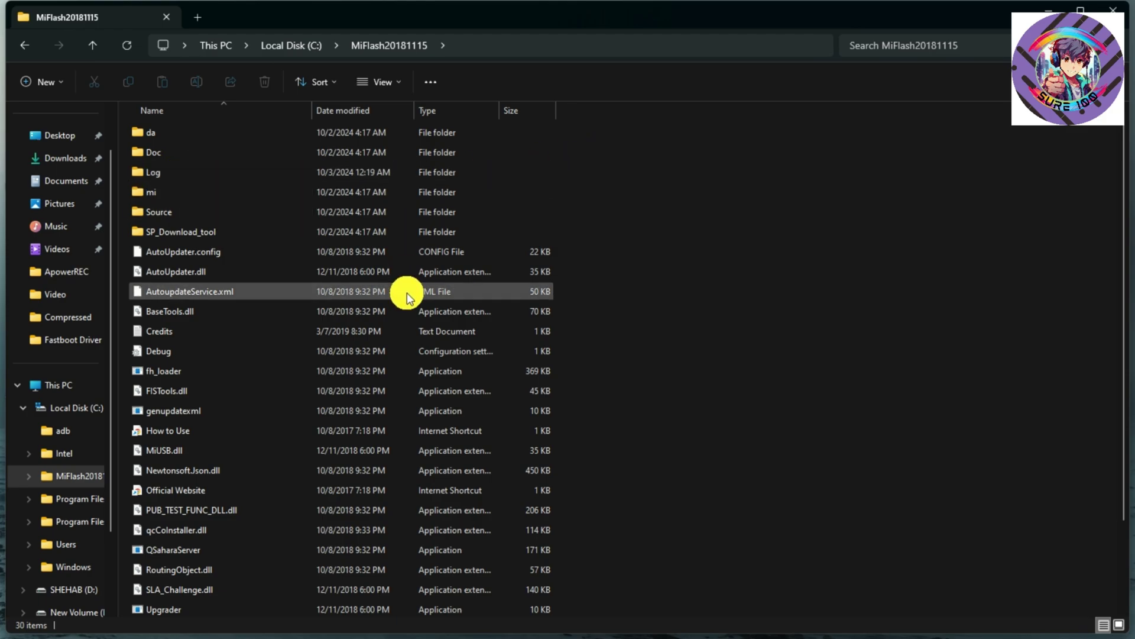
pyautogui.scroll(-2, 407, 293)
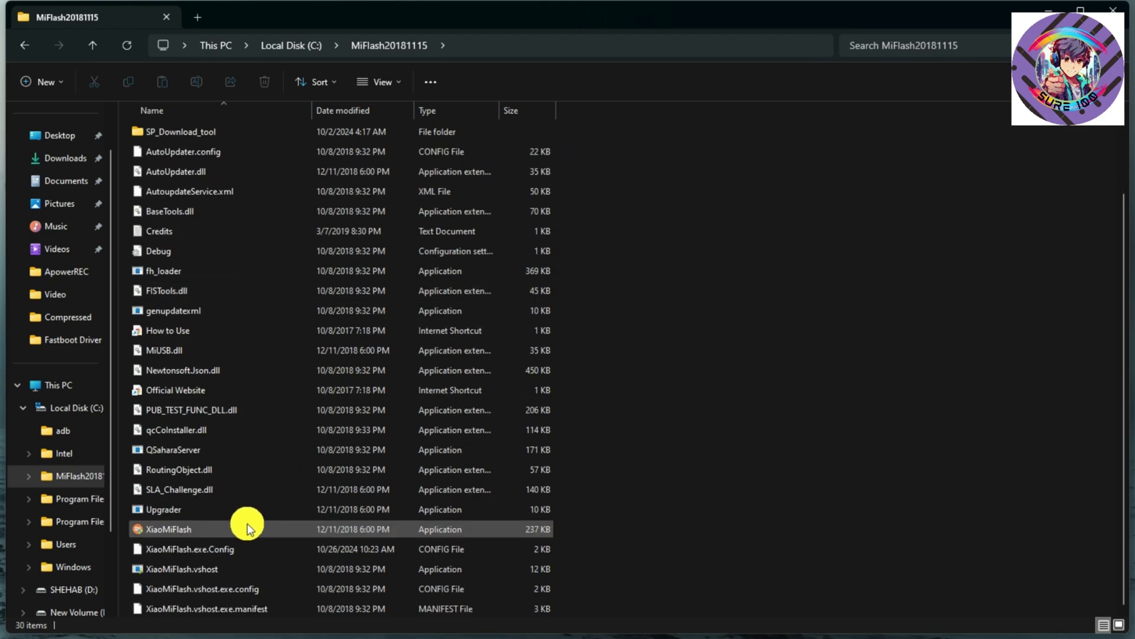
pyautogui.moveTo(168, 529)
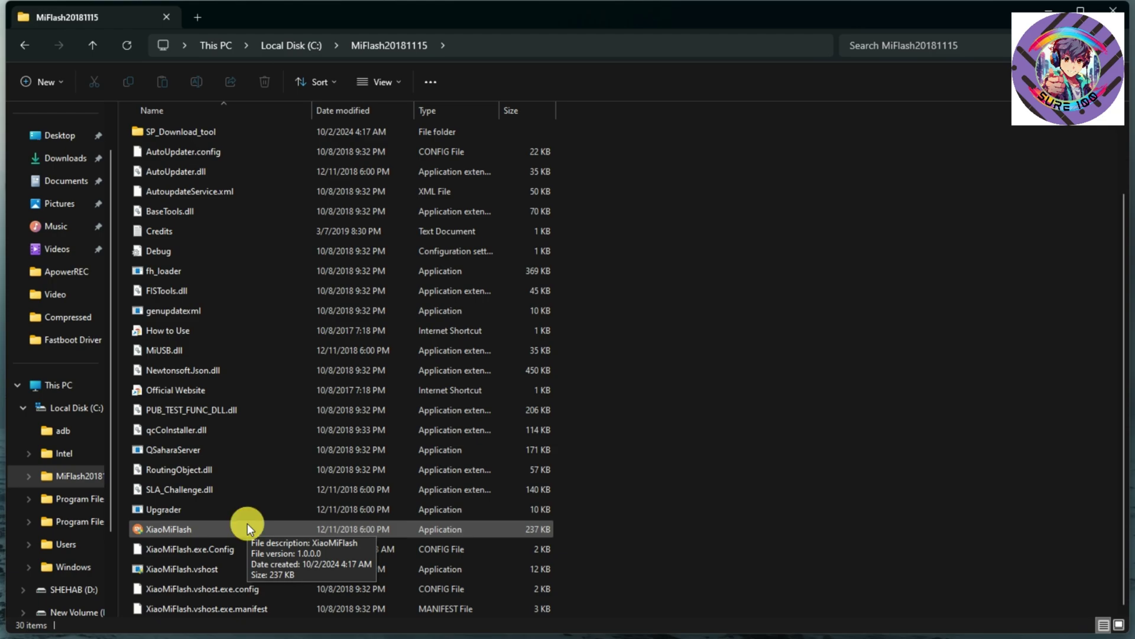
# Step: Launch XiaoMiFlash, check its Driver installation list, then close that dialog
pyautogui.doubleClick(235, 527)
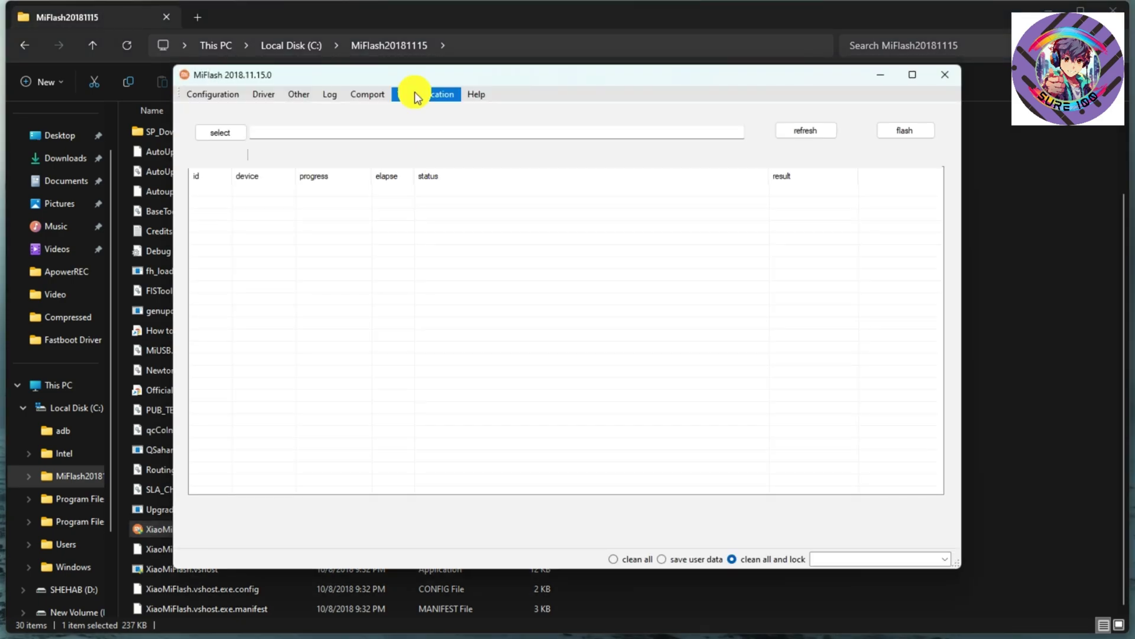
pyautogui.click(261, 98)
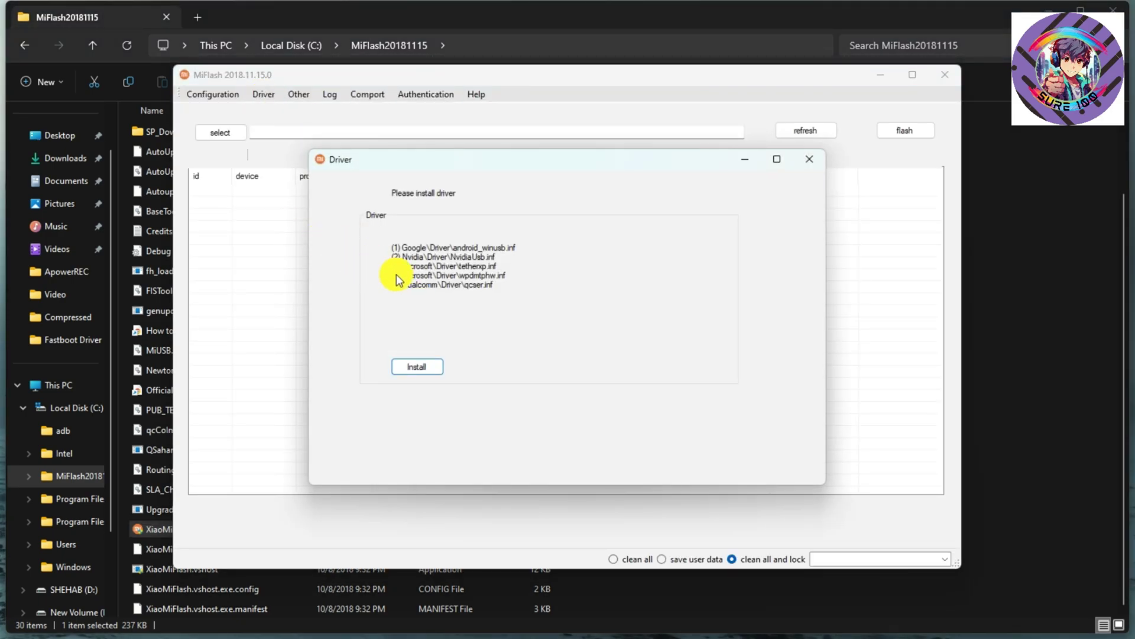
pyautogui.click(818, 160)
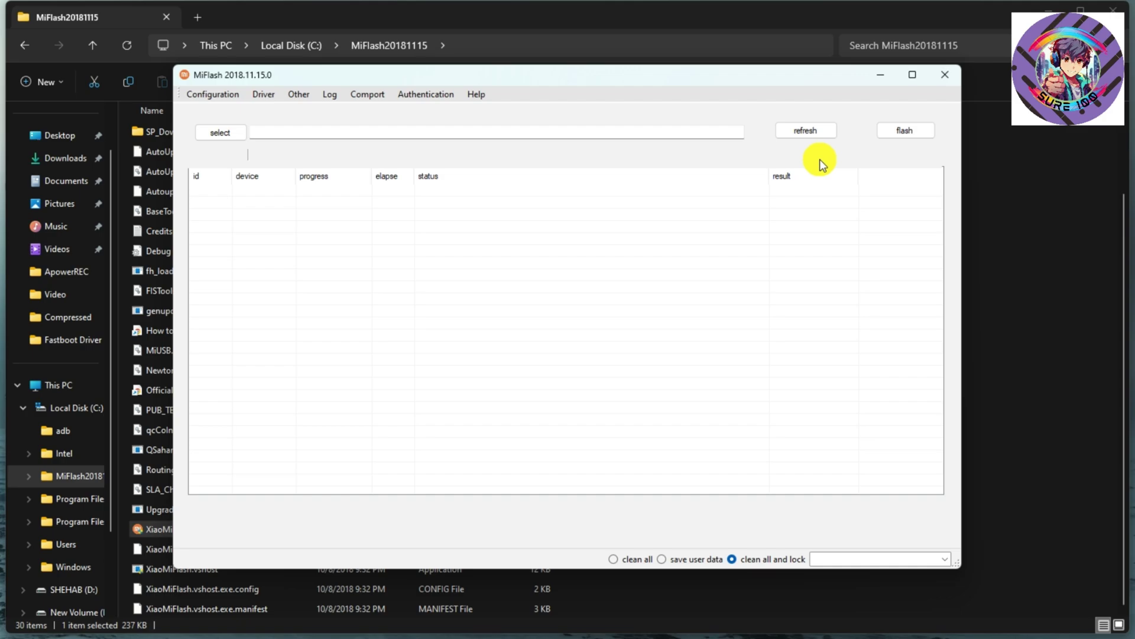
# Step: Refresh to detect the phone and select rosemary_id_global_images_V14.0.5.0.TKLIDXM_13.0 as the ROM folder
pyautogui.click(805, 134)
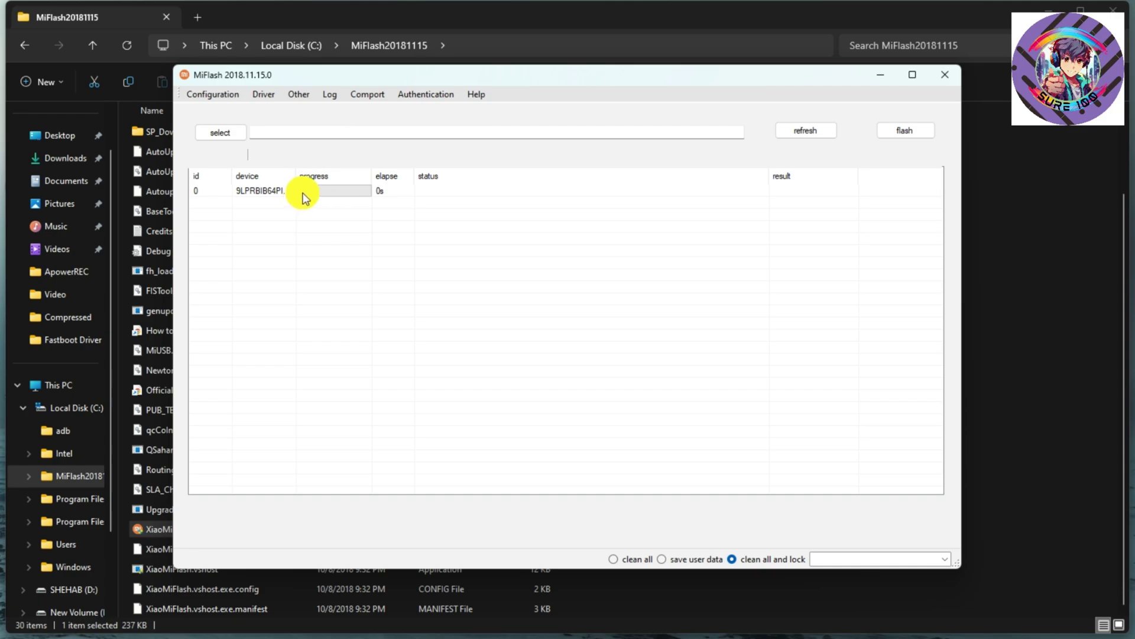
pyautogui.click(225, 141)
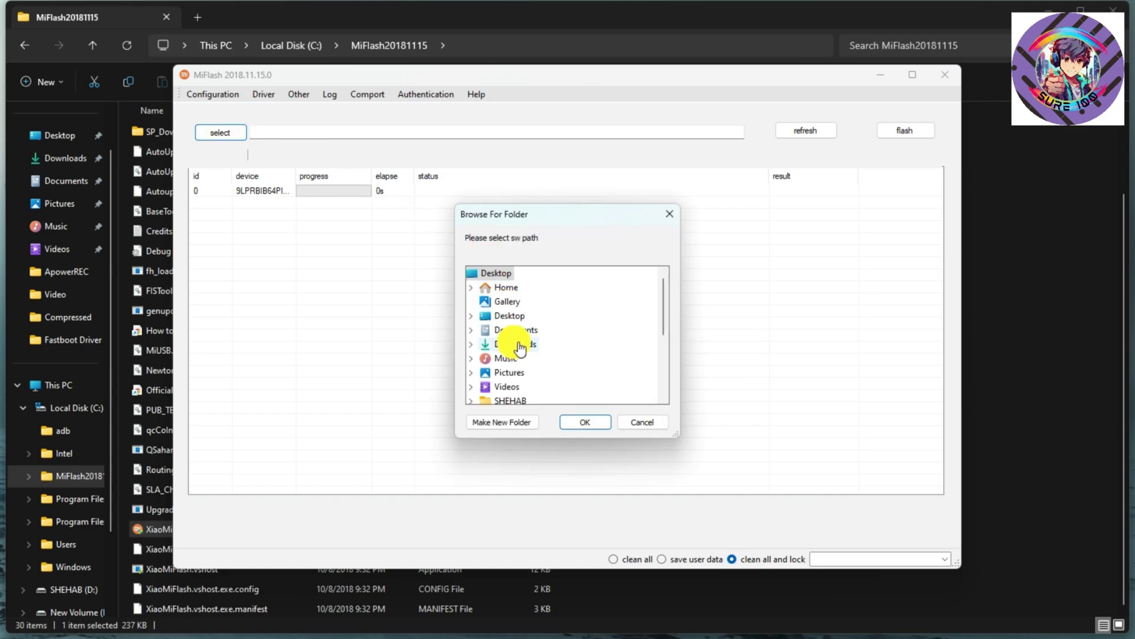
pyautogui.scroll(-1, 508, 344)
pyautogui.scroll(-2, 511, 347)
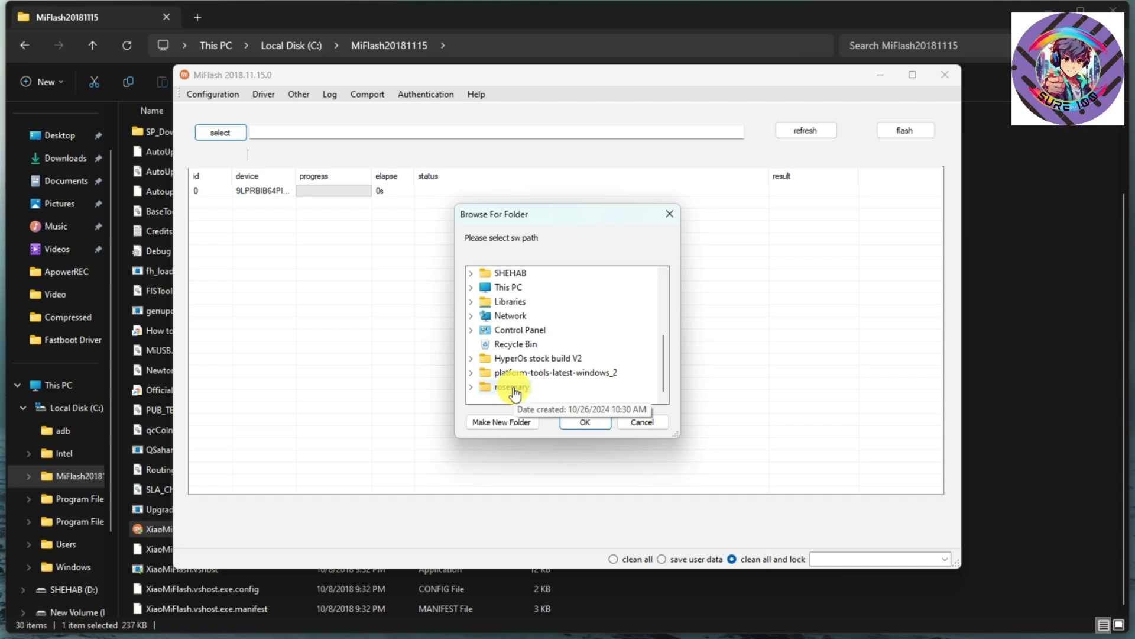
pyautogui.click(519, 388)
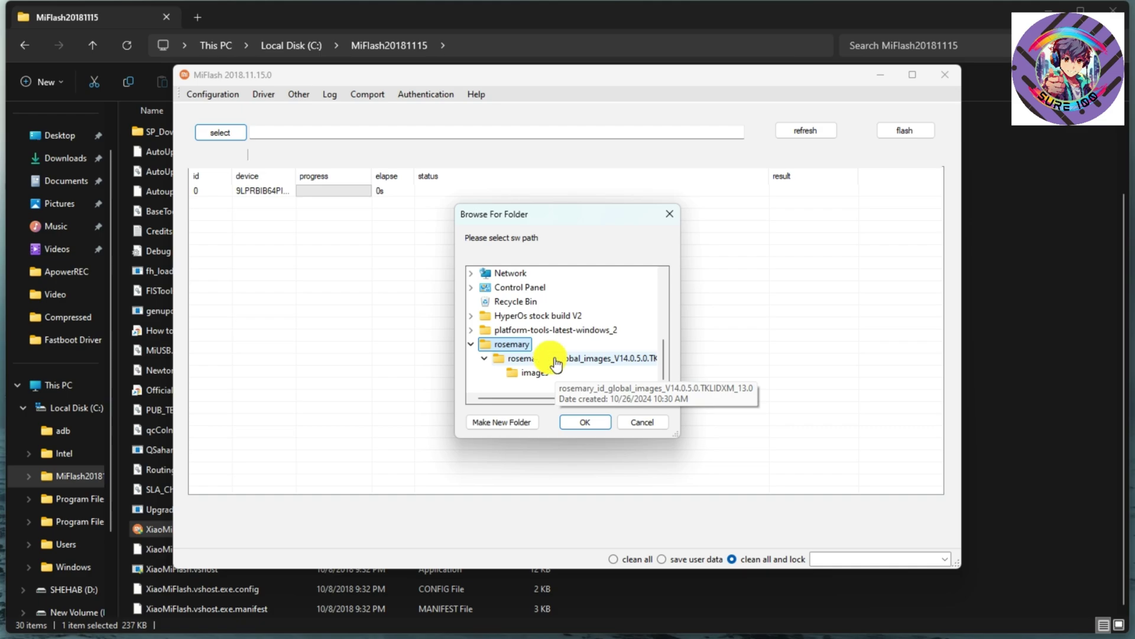
pyautogui.click(555, 361)
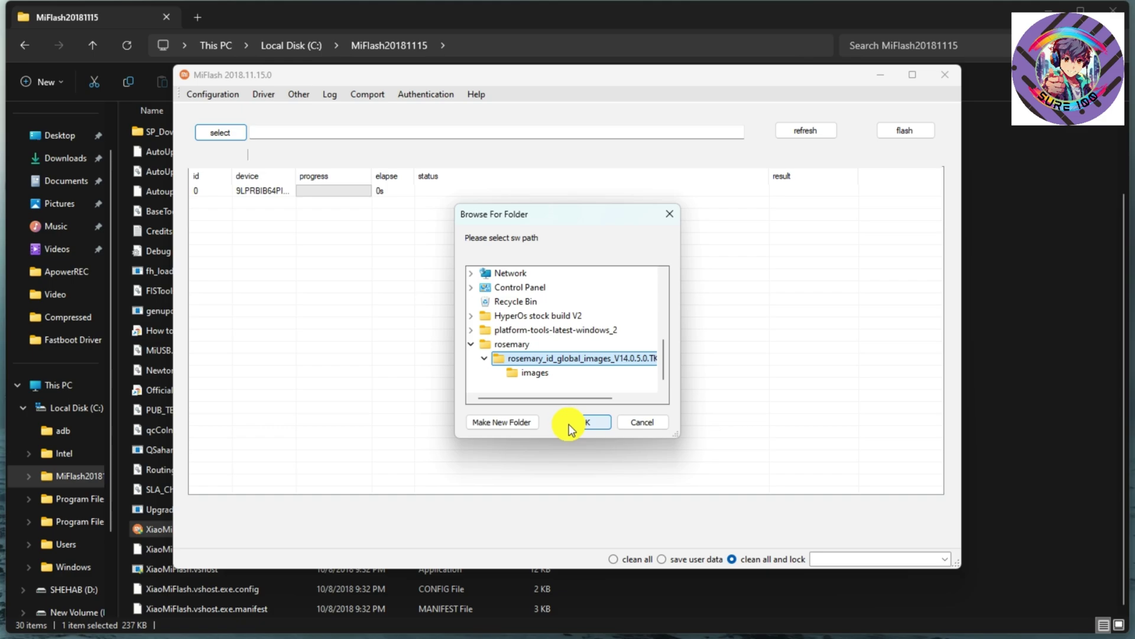
pyautogui.click(570, 428)
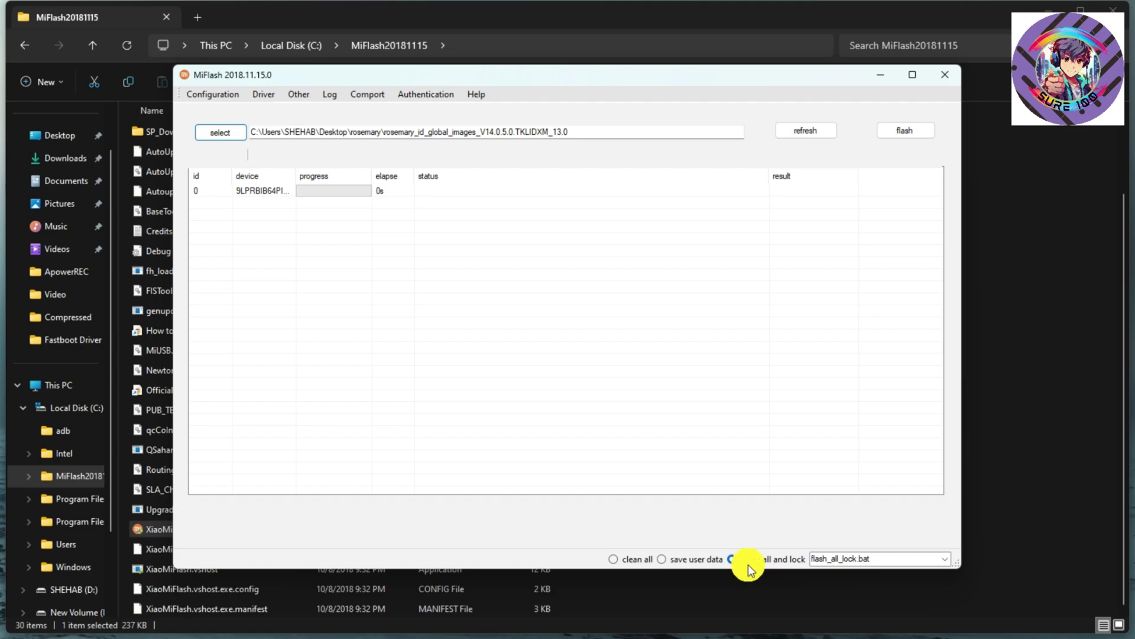
# Step: Flash the phone in clean all mode, minimizing File Explorer while it runs
pyautogui.click(623, 558)
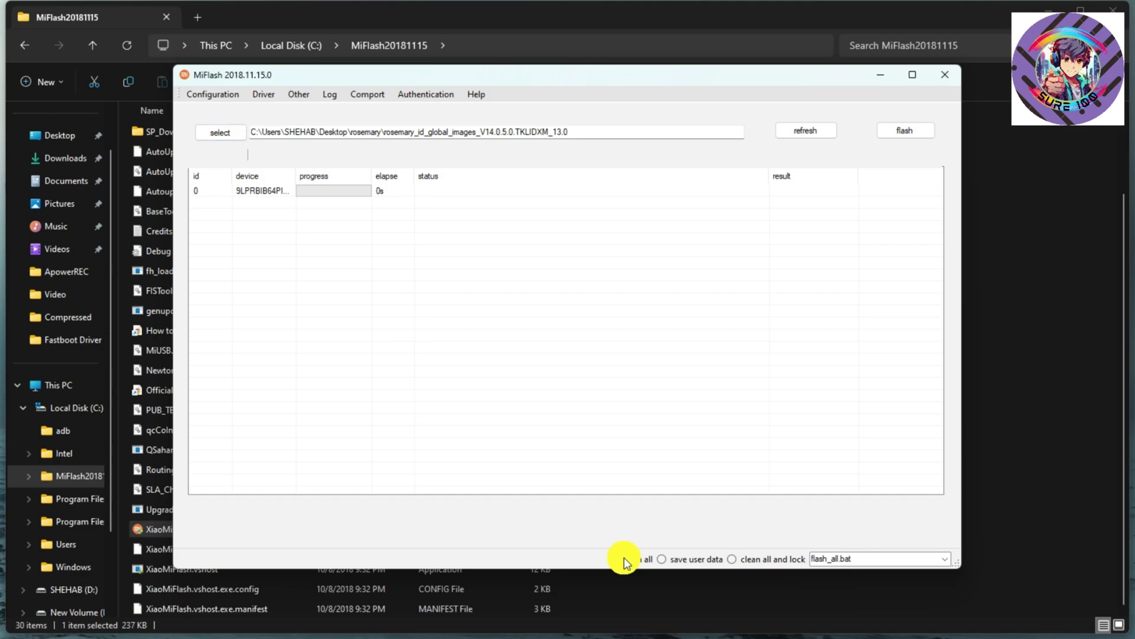
pyautogui.click(890, 132)
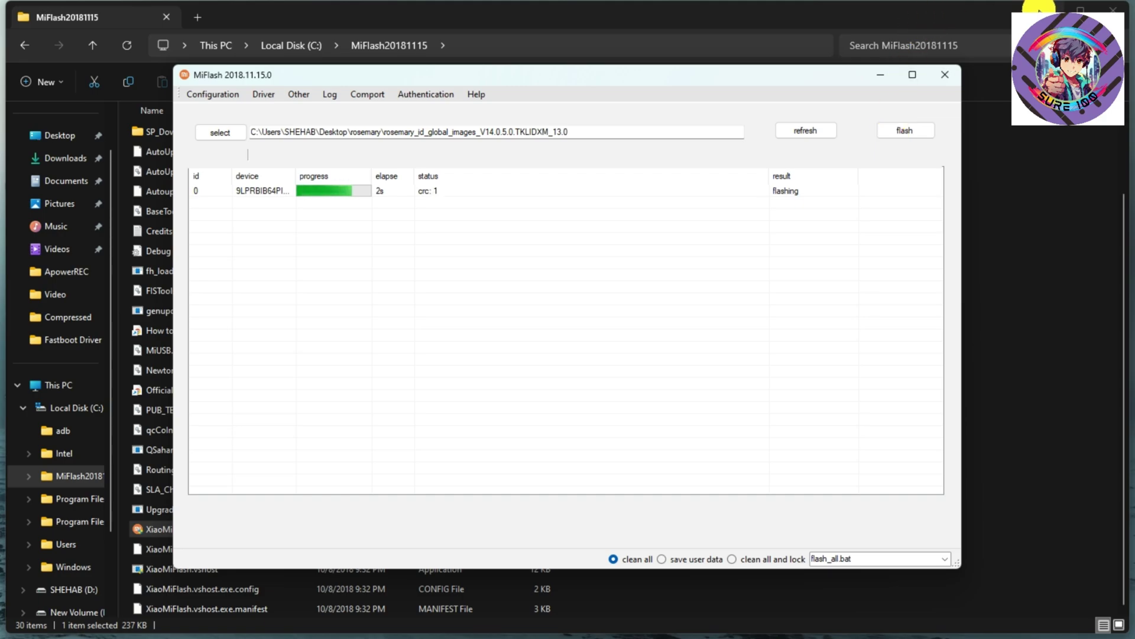
pyautogui.click(1048, 15)
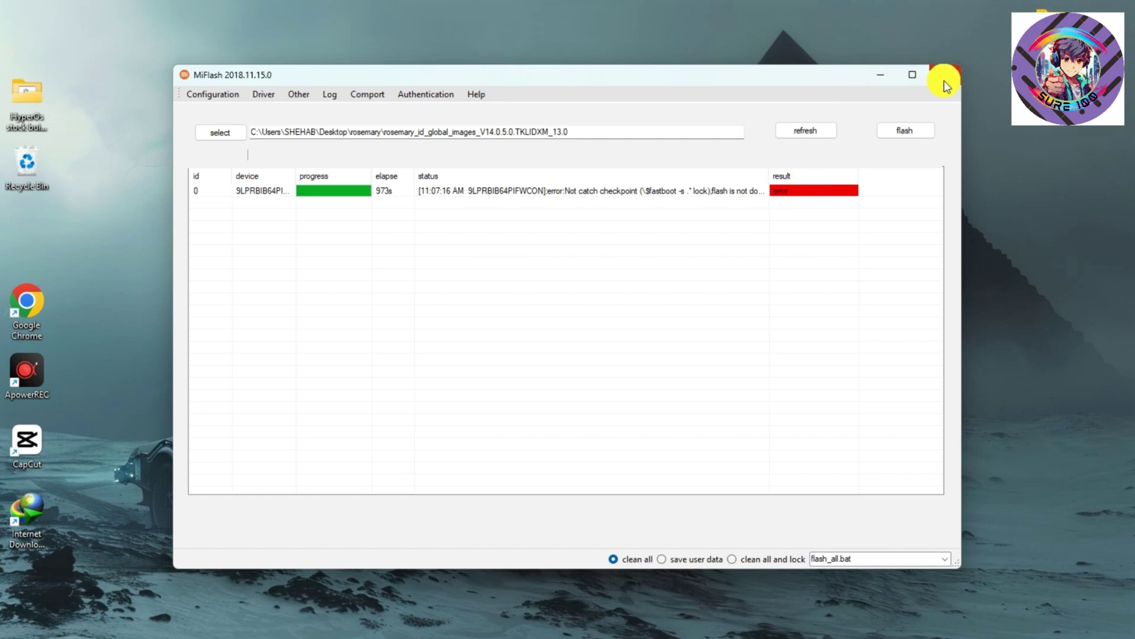
# Step: Minimize the MiFlash window to reveal the desktop
pyautogui.click(877, 76)
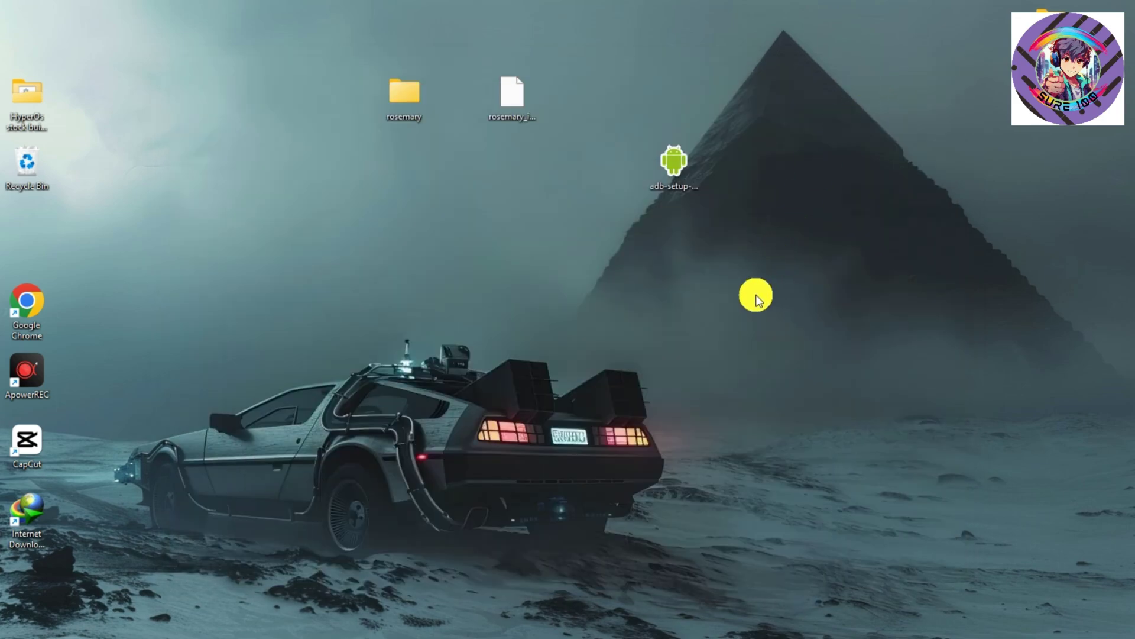